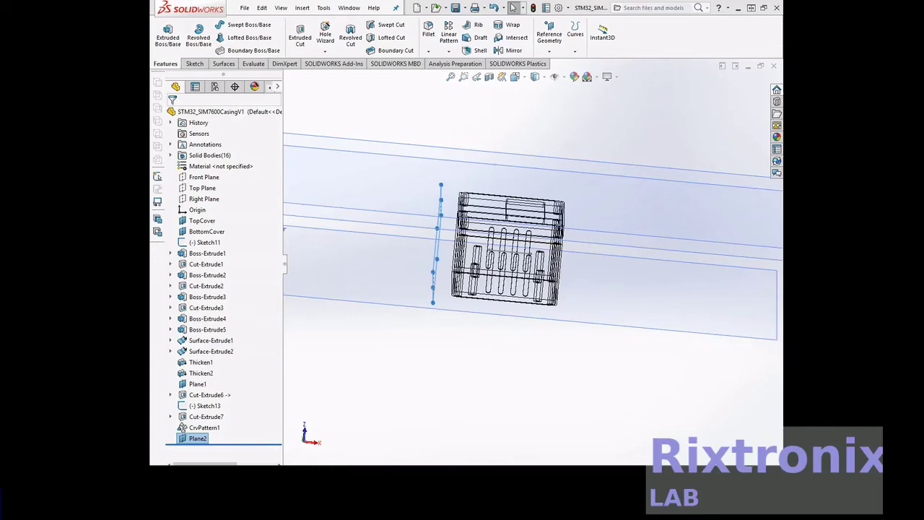
Step: View Plane2 face-on, flipped to look from the opposite side
right_click(200, 442)
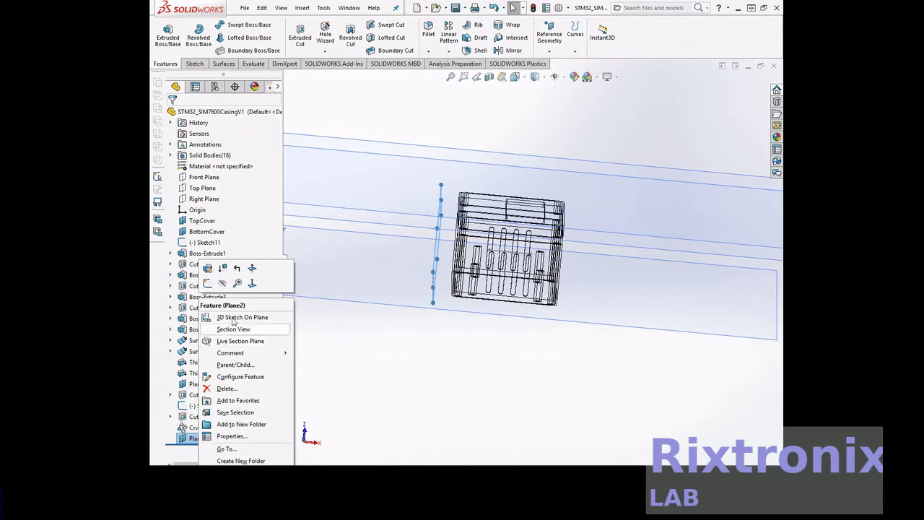
click(252, 283)
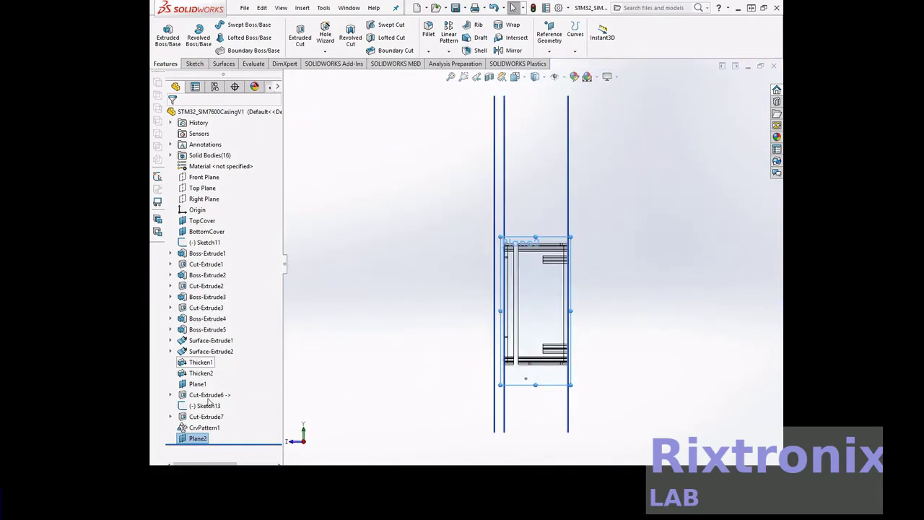
right_click(205, 439)
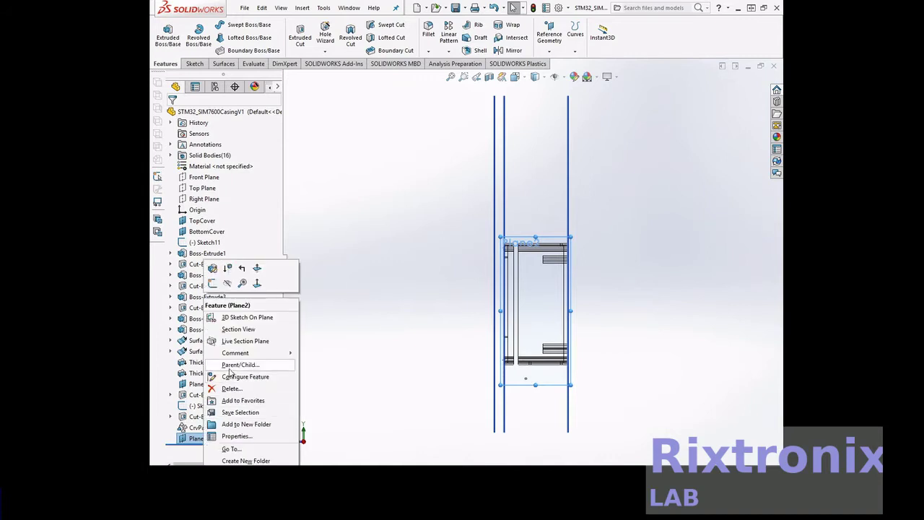
click(258, 284)
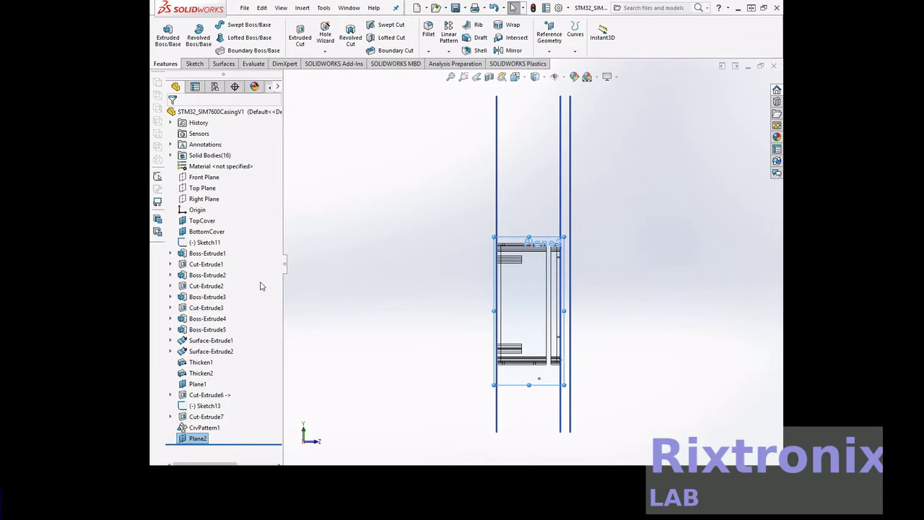
Step: Roll the view so the casing lies level, then zoom in on the casing
right_click(456, 213)
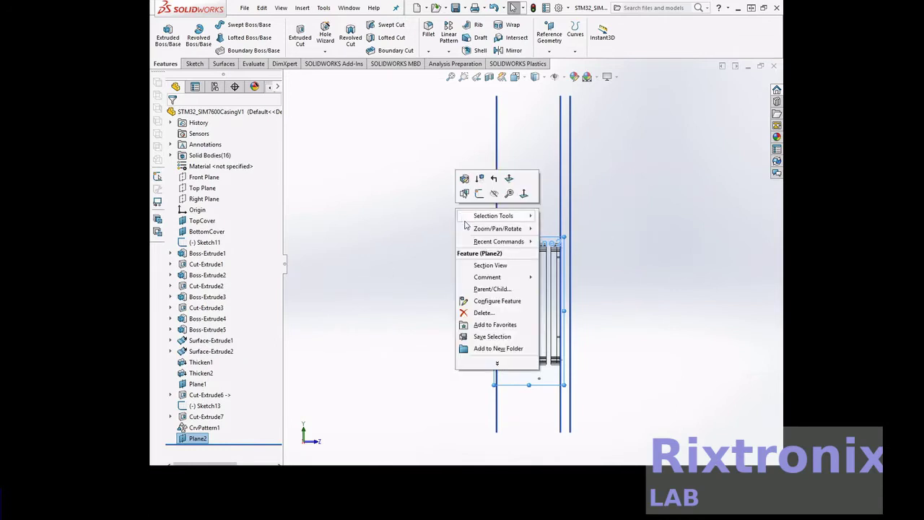
mouse_move(497, 228)
click(577, 290)
mouse_move(458, 218)
mouse_down()
mouse_move(421, 235)
mouse_move(365, 241)
mouse_move(300, 213)
mouse_move(582, 92)
mouse_move(605, 97)
mouse_up()
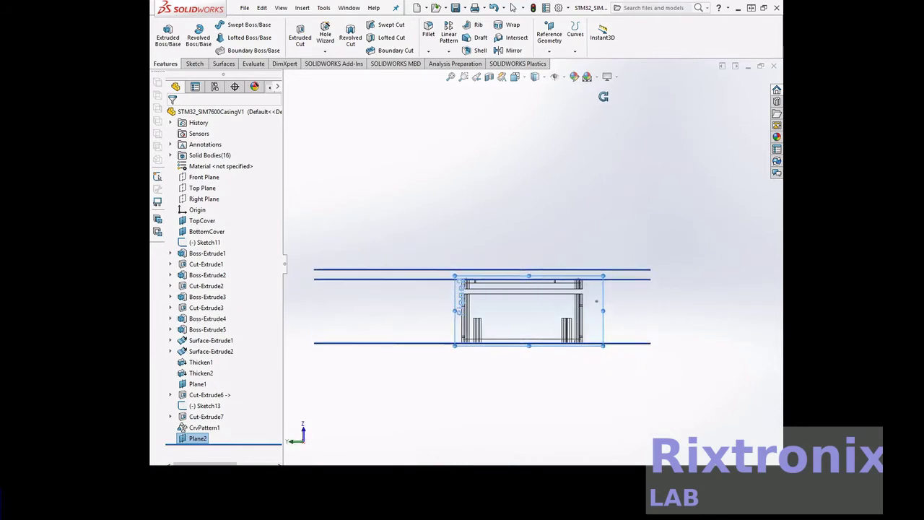
click(463, 78)
drag(419, 253, 657, 409)
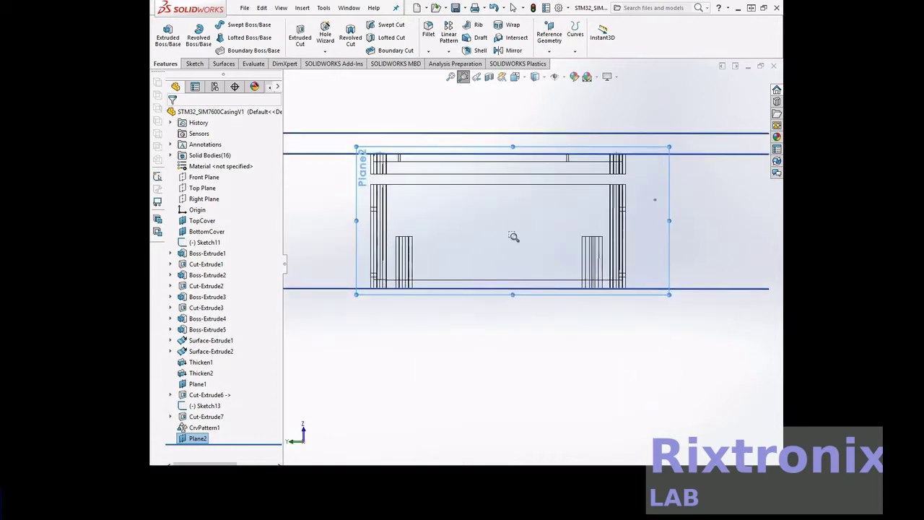
key(Escape)
Step: Start sketch text on the casing face using a bold 5 mm font instead of the document font
click(200, 67)
click(429, 199)
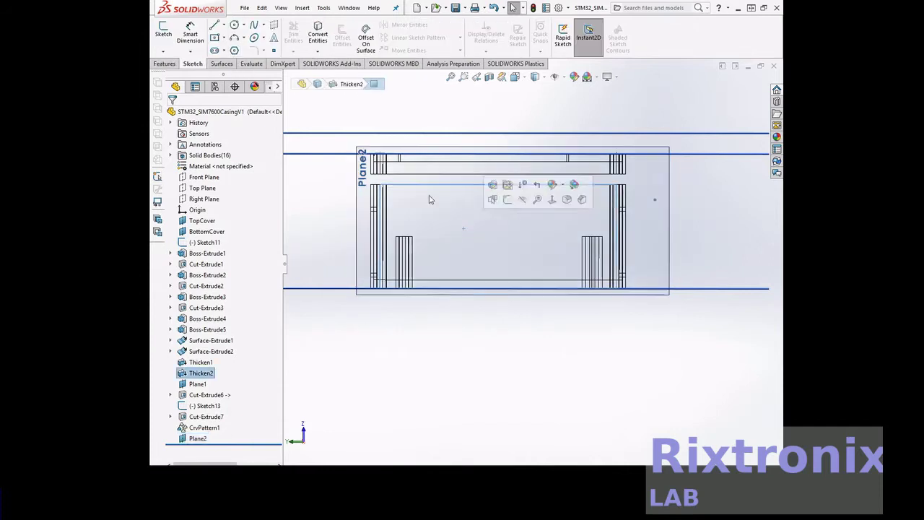
click(274, 37)
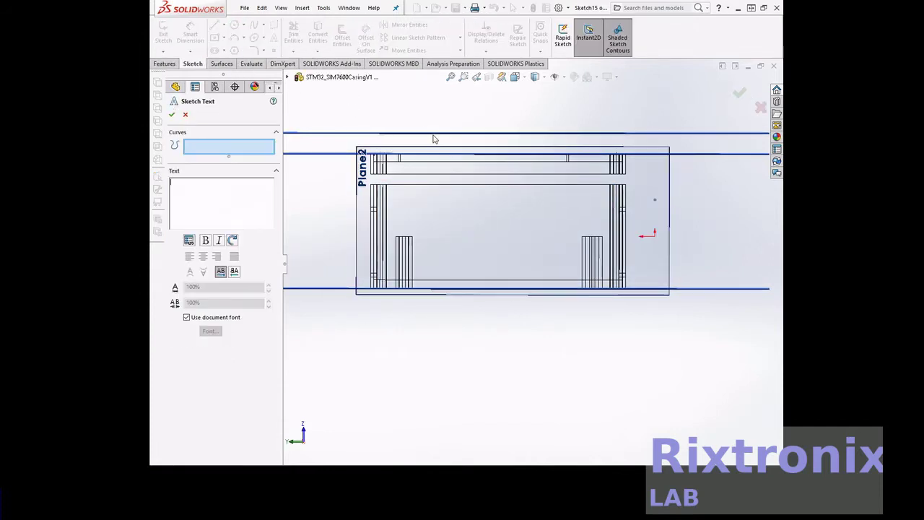
click(198, 318)
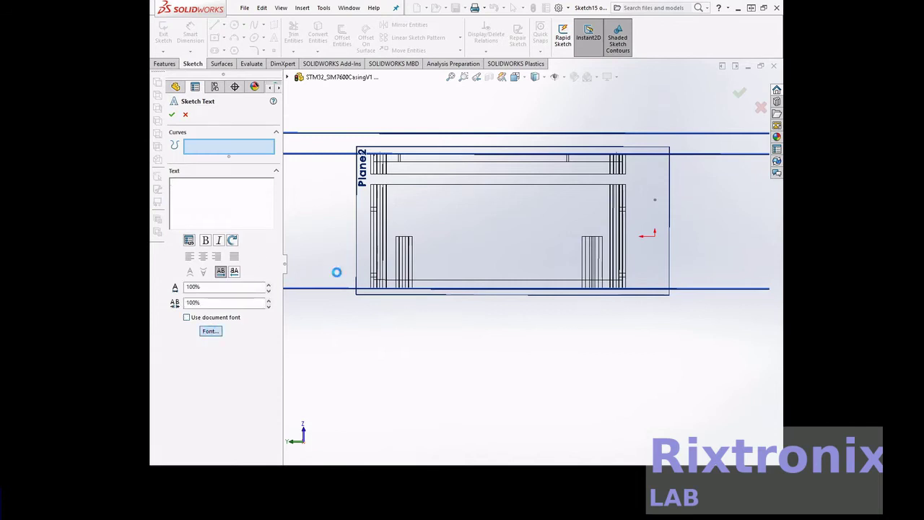
click(210, 331)
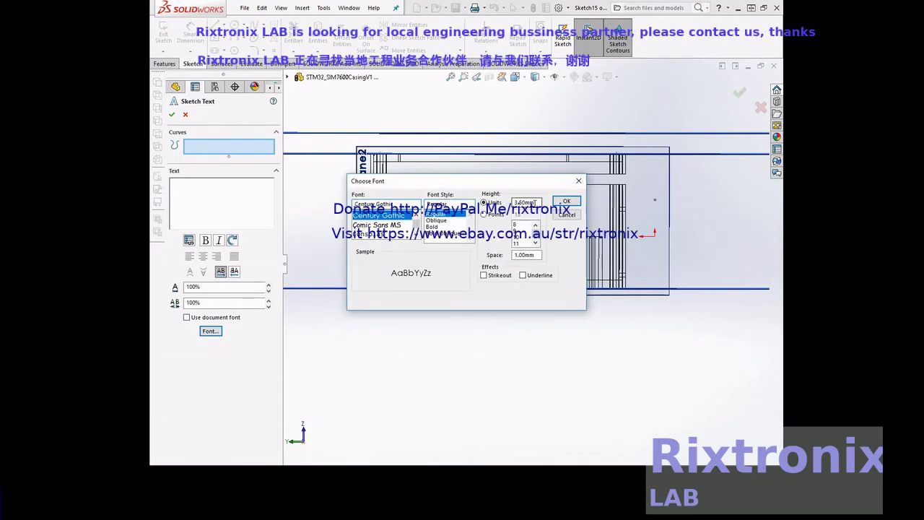
click(500, 199)
text(5)
click(438, 226)
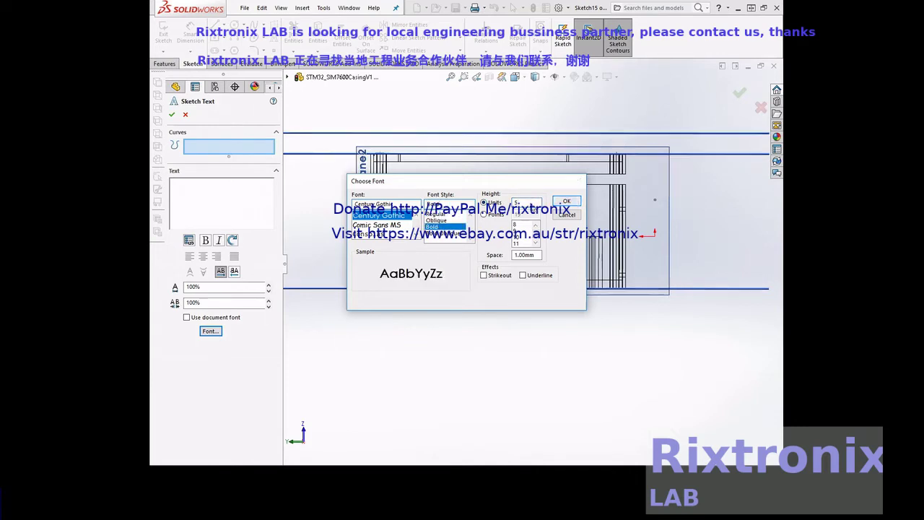
click(567, 200)
Step: Enter 'R' as the sketch text, accept it, and select Sketch15
text(R)
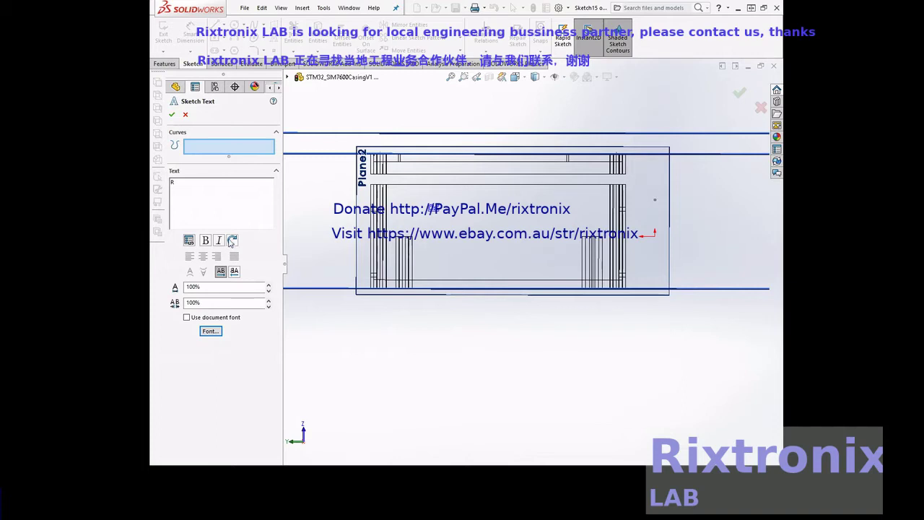
click(195, 180)
key(Escape)
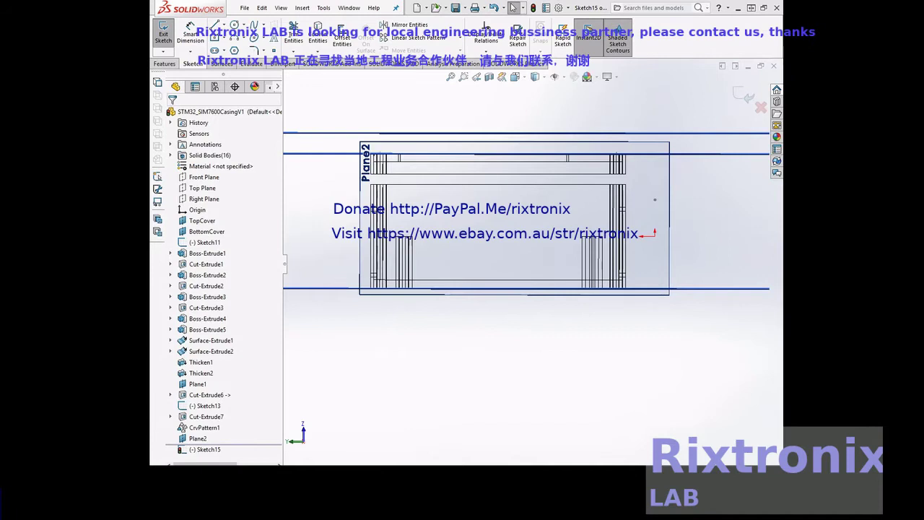
click(209, 449)
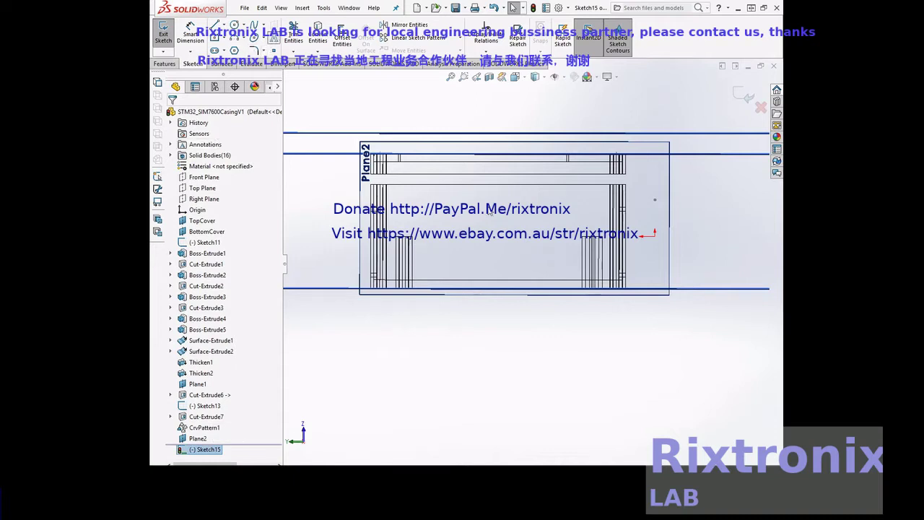
Step: Edit the sketch text to read 'Rixtronix L A B'
key(t)
text(R)
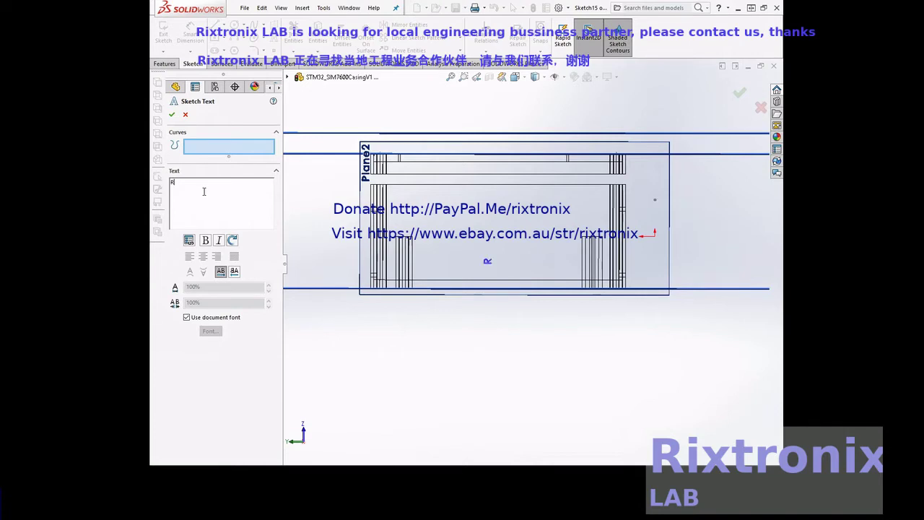
text(i)
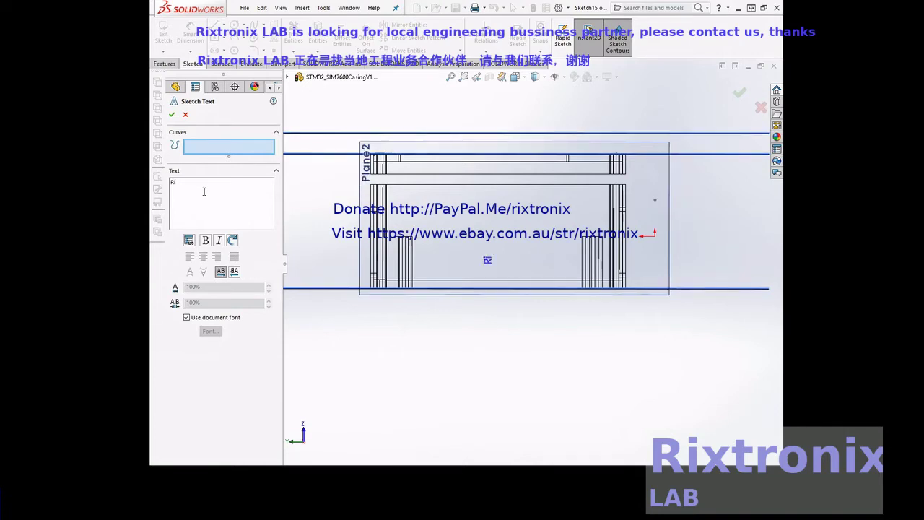
text(xtronix L A)
text(B)
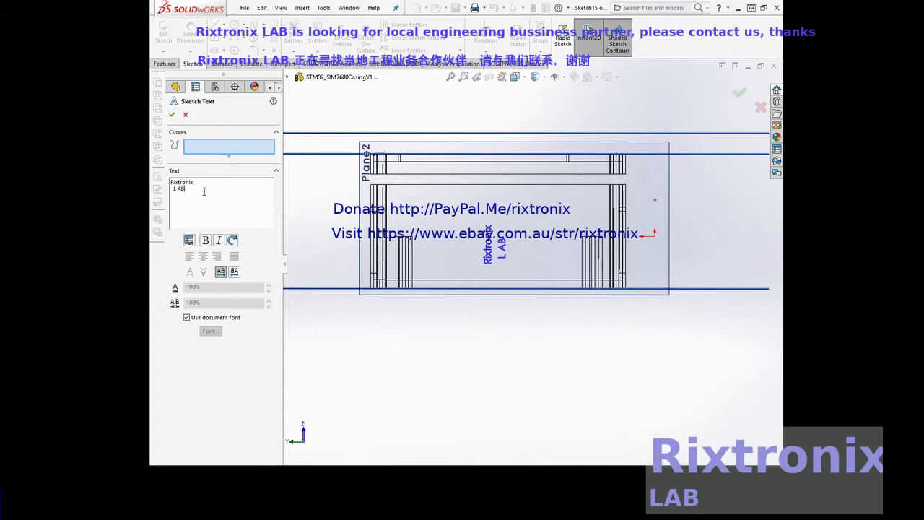
key(Left)
Step: Set the text font to bold with 5 mm height, replacing 3.50 mm, and accept the text
click(187, 317)
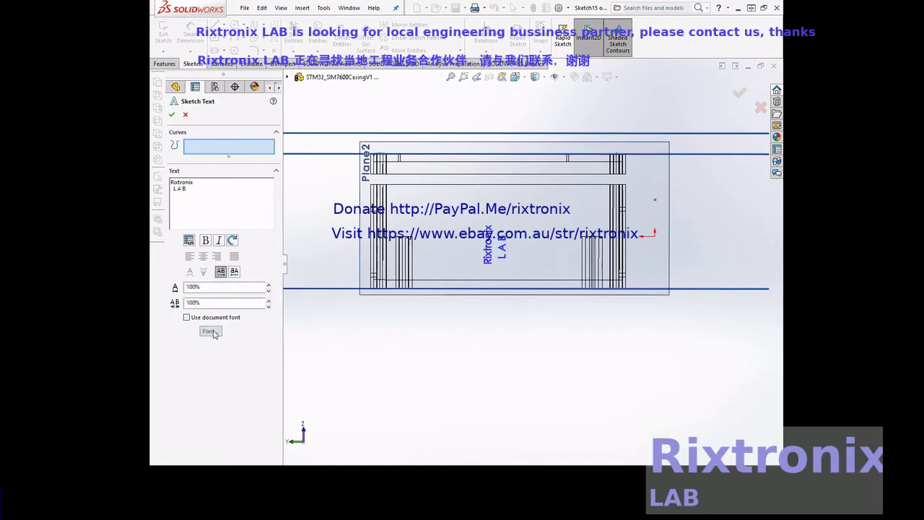
click(210, 331)
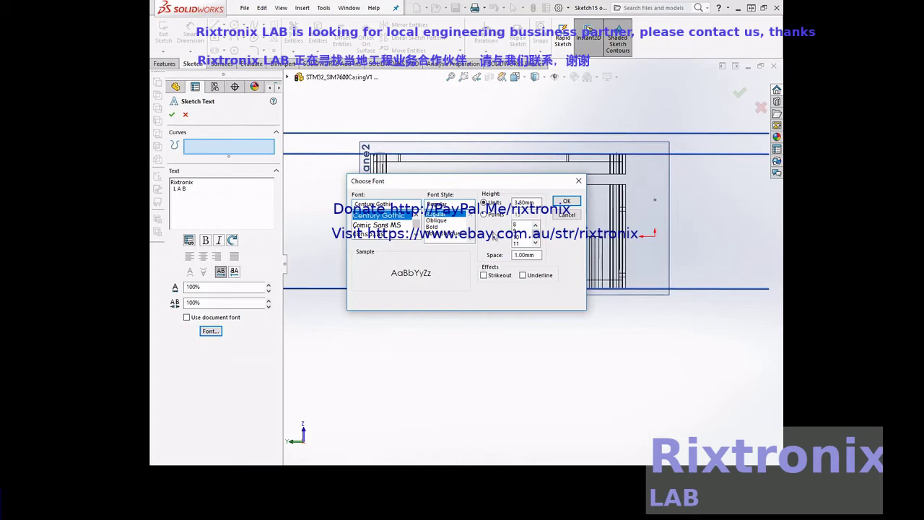
drag(538, 204, 494, 204)
text(5)
click(455, 227)
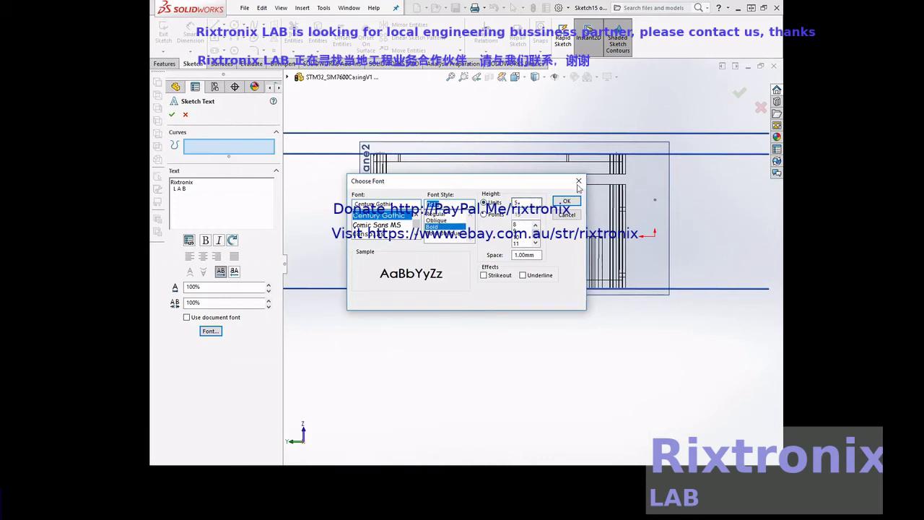
click(567, 201)
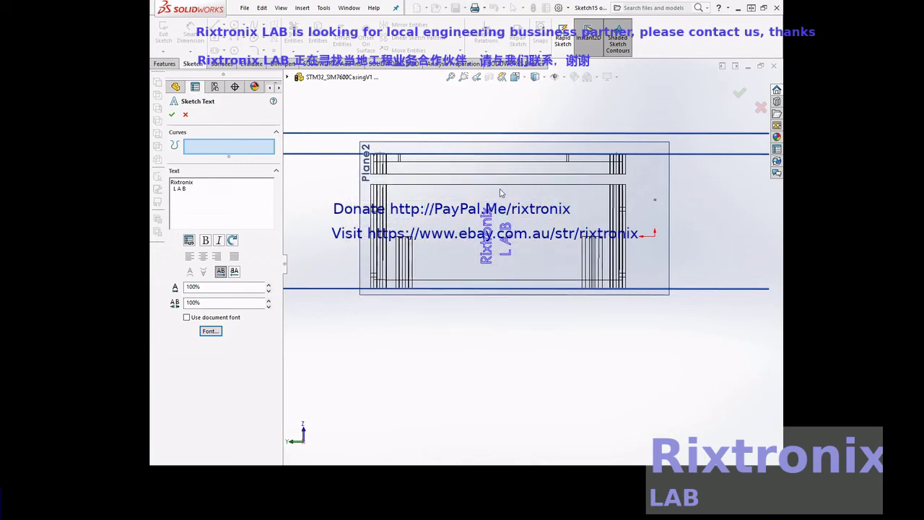
click(171, 116)
Step: Exit the Sketch15 text sketch
right_click(719, 112)
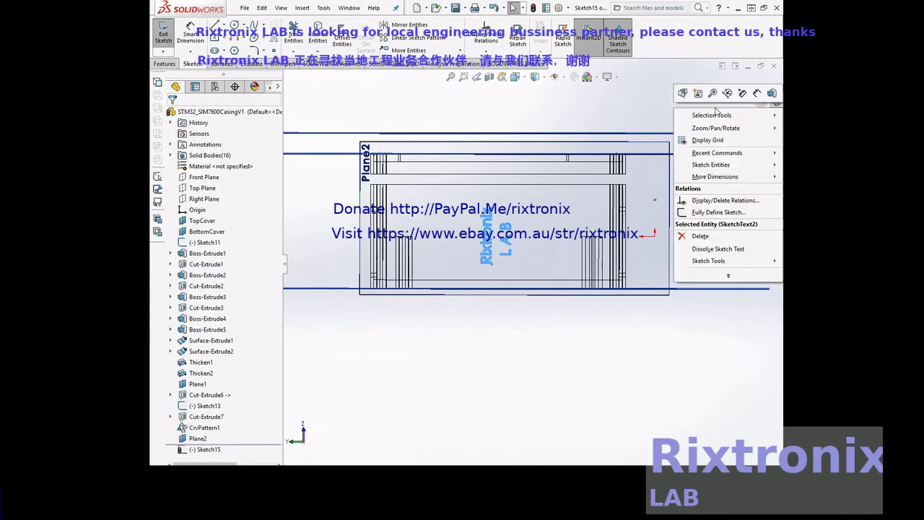
click(691, 350)
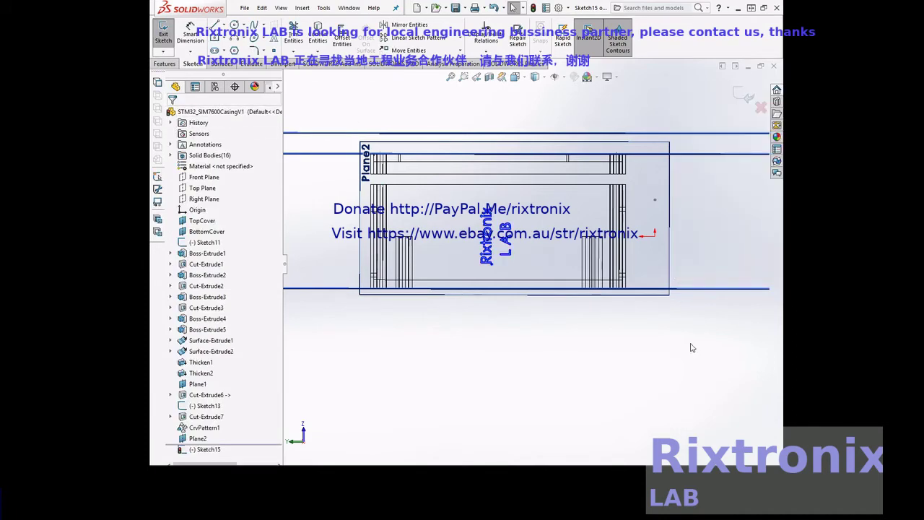
click(163, 35)
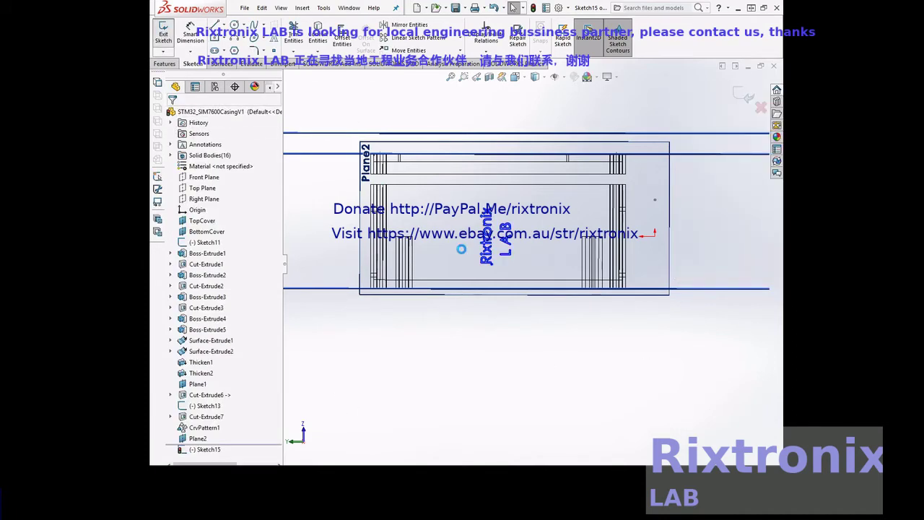
Step: Orbit the model to an angled view of the casing and Plane2
right_click(710, 379)
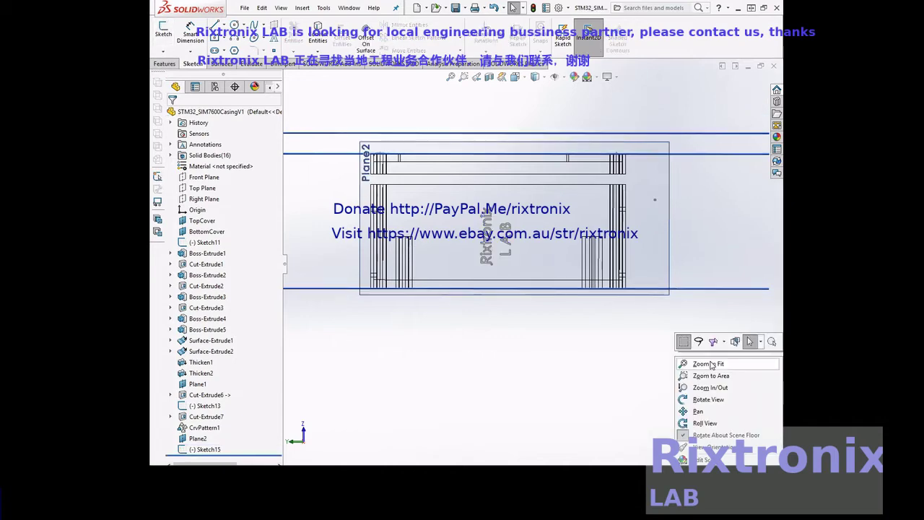
click(718, 399)
mouse_move(732, 388)
mouse_down()
mouse_move(652, 392)
mouse_move(710, 301)
mouse_move(693, 302)
mouse_move(744, 296)
mouse_move(760, 303)
mouse_up()
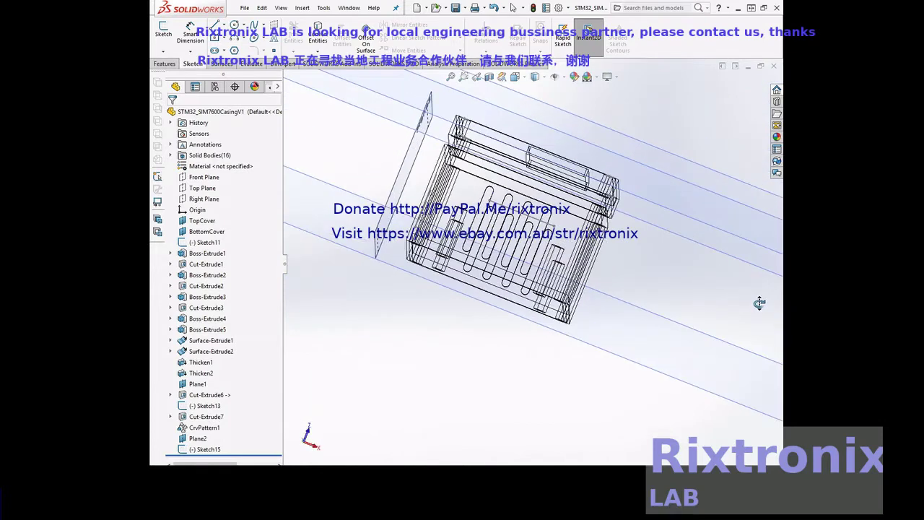
click(202, 438)
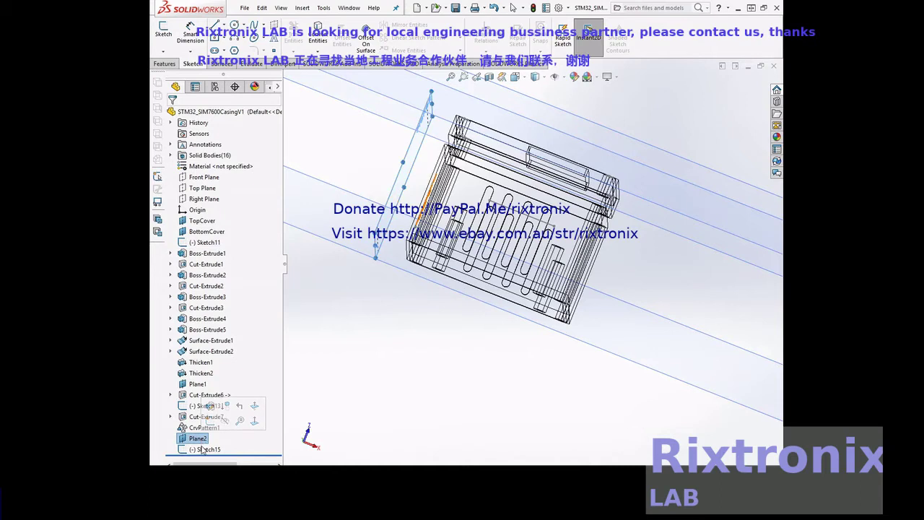
Step: Copy Sketch15 and paste it onto Plane2 as Sketch16
click(202, 449)
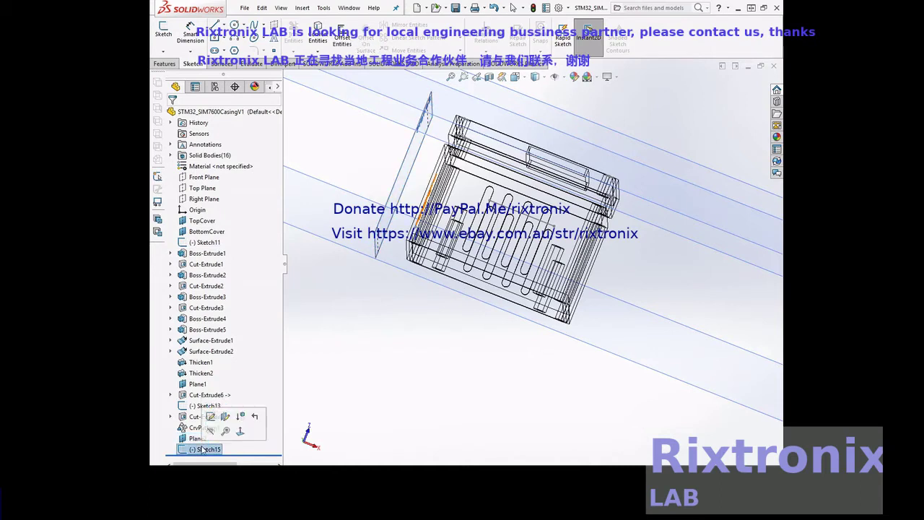
click(262, 8)
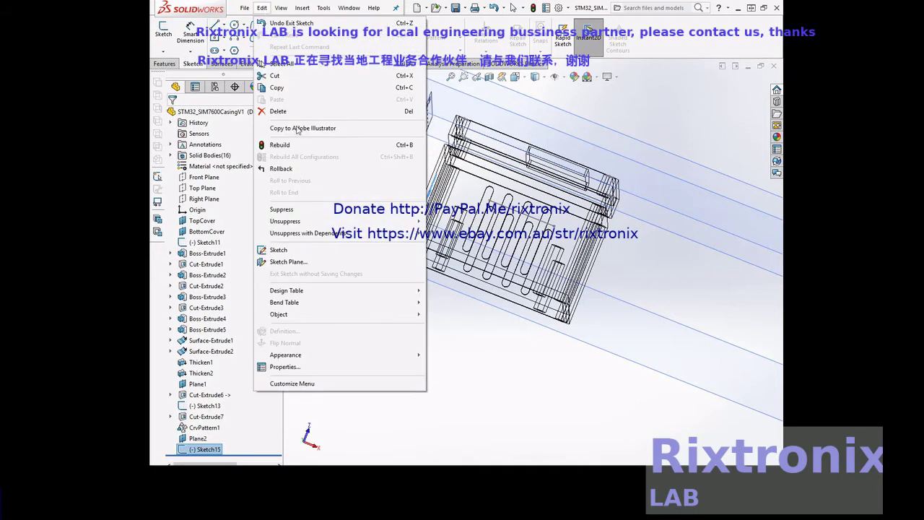
click(277, 88)
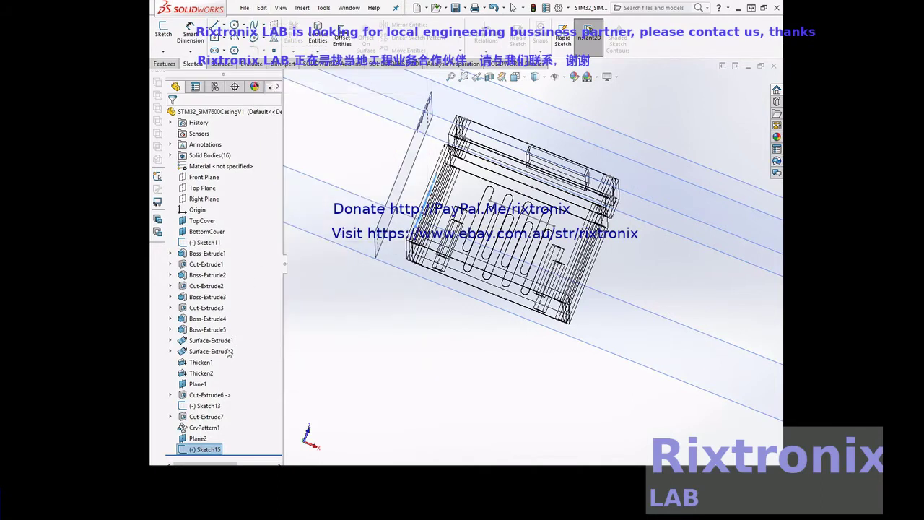
click(198, 438)
click(262, 7)
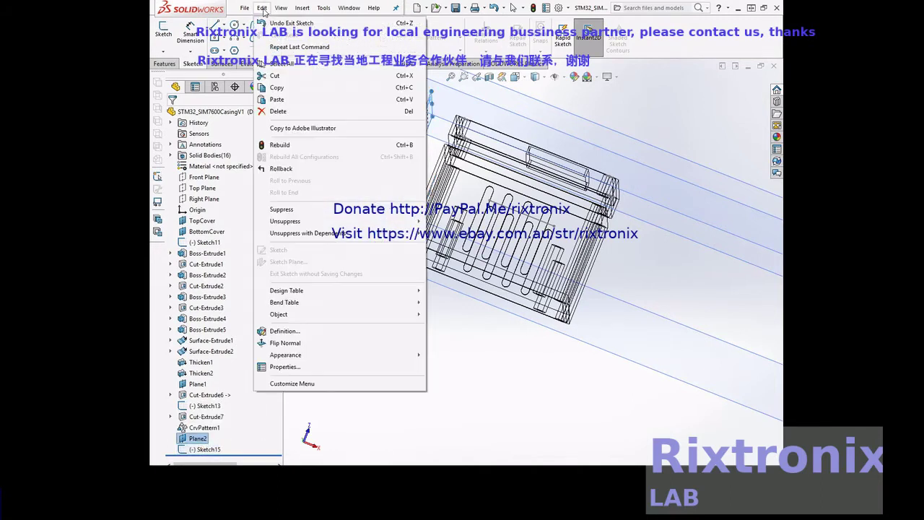
click(277, 87)
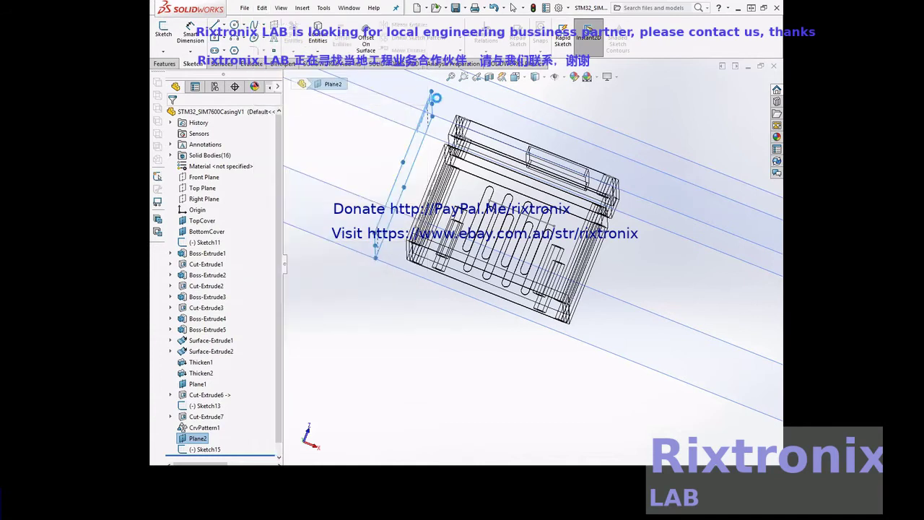
key(ctrl+v)
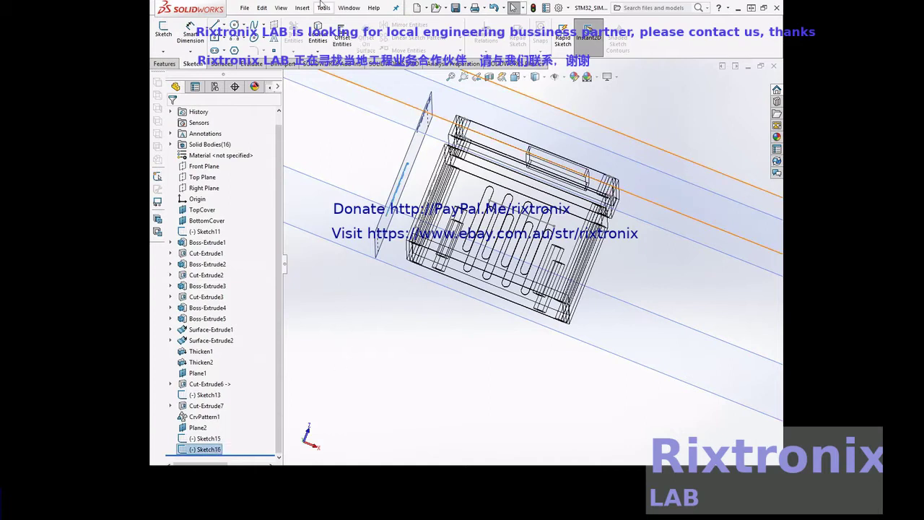
Step: Zoom in on the pasted lettering on Plane2
click(463, 76)
drag(361, 135, 498, 257)
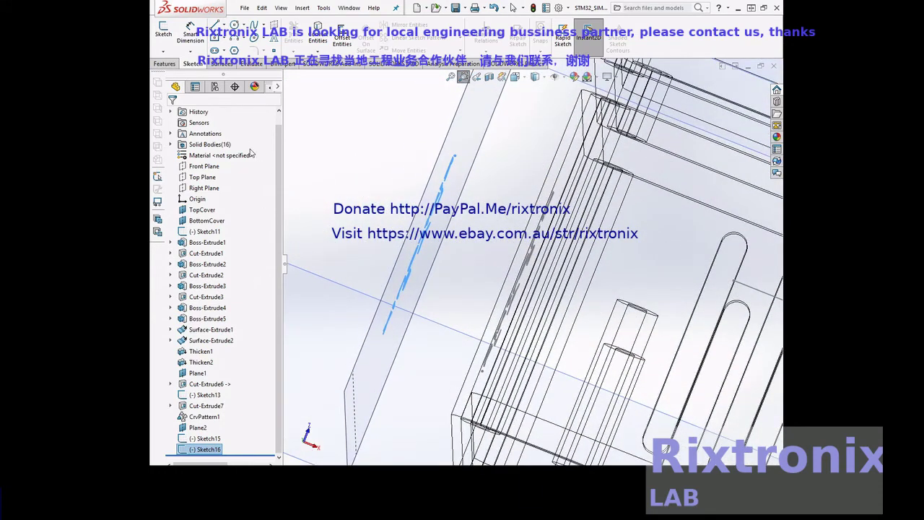
key(Escape)
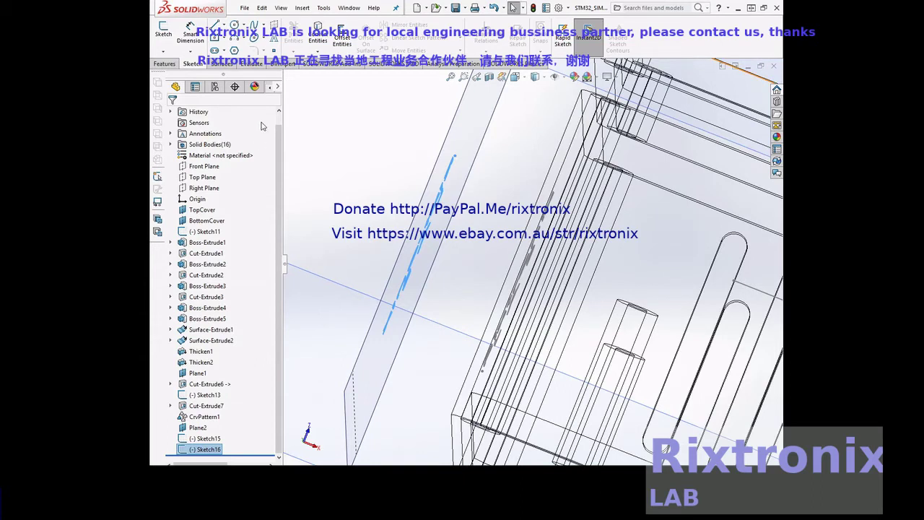
click(165, 64)
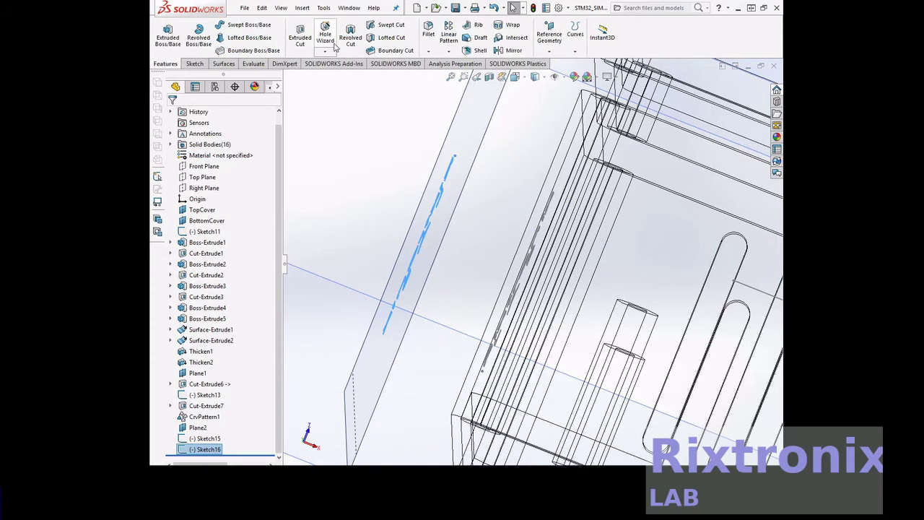
Step: Extrude-cut Sketch16 Blind 160 mm in the reversed direction, keeping all resulting bodies
click(300, 36)
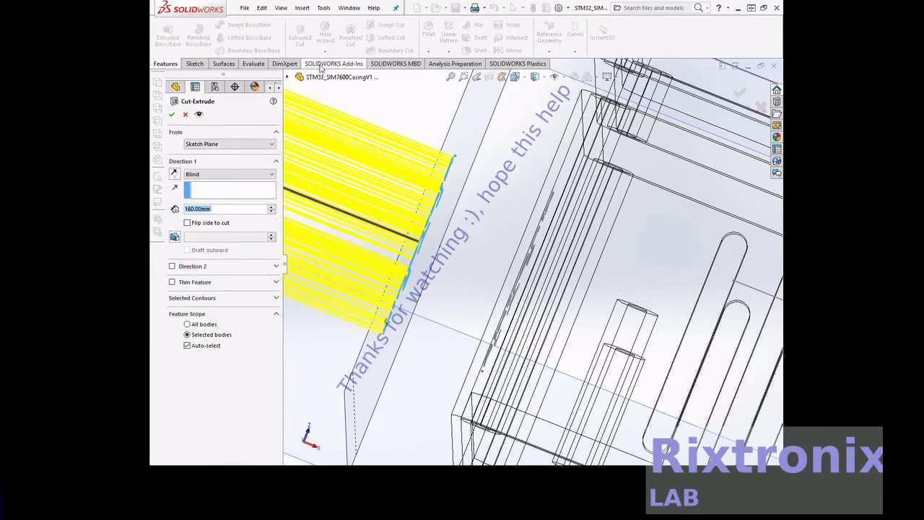
click(174, 176)
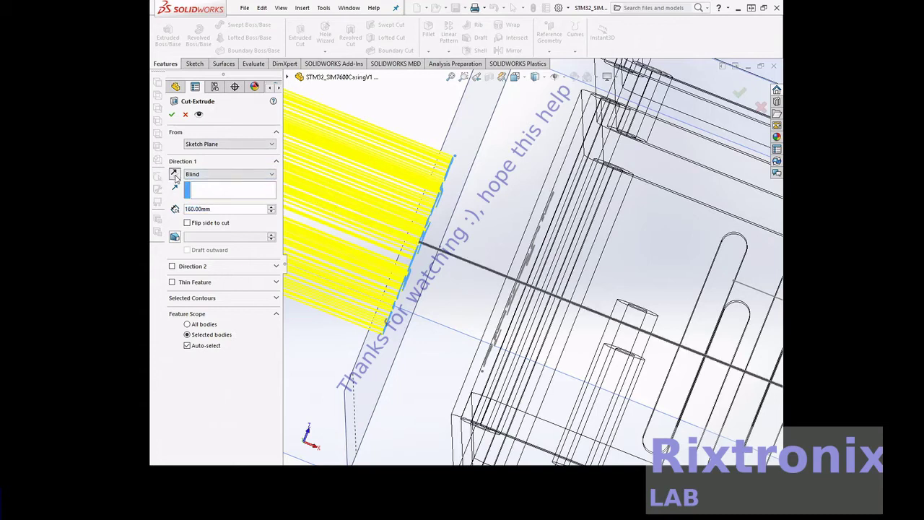
middle_drag(489, 313, 494, 312)
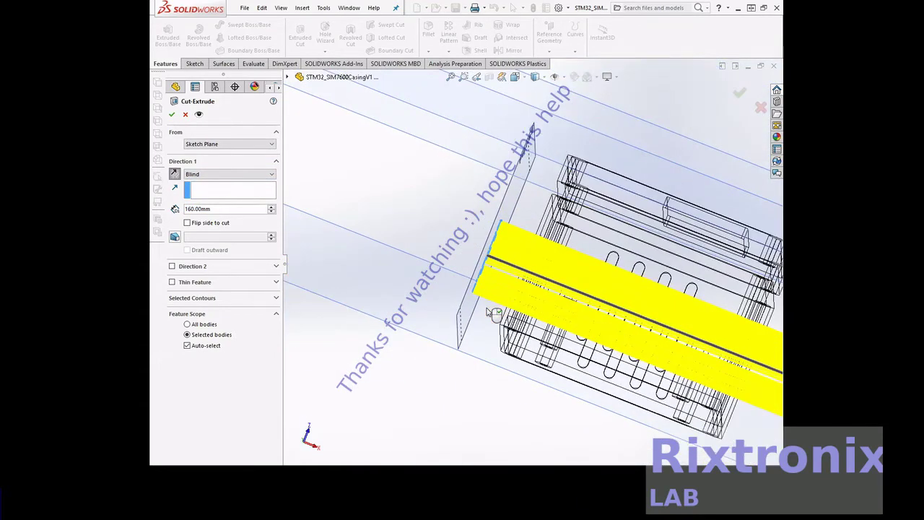
click(172, 114)
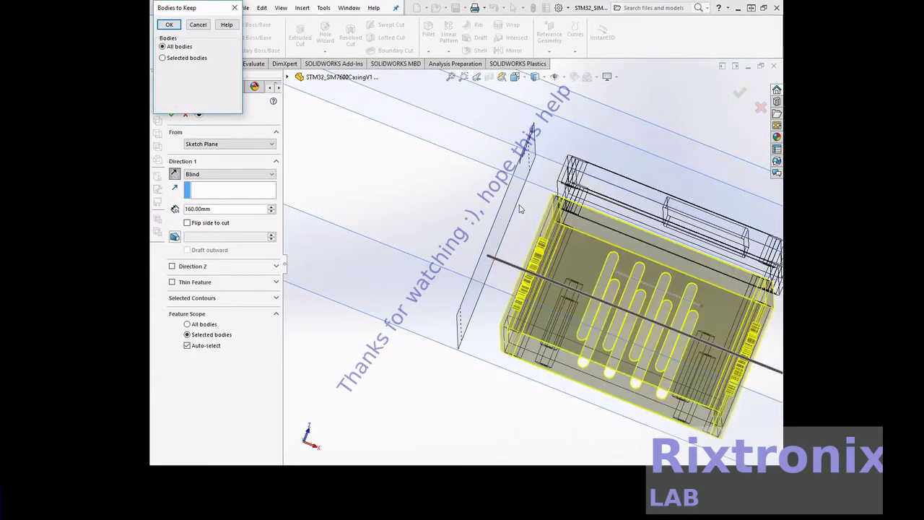
click(177, 26)
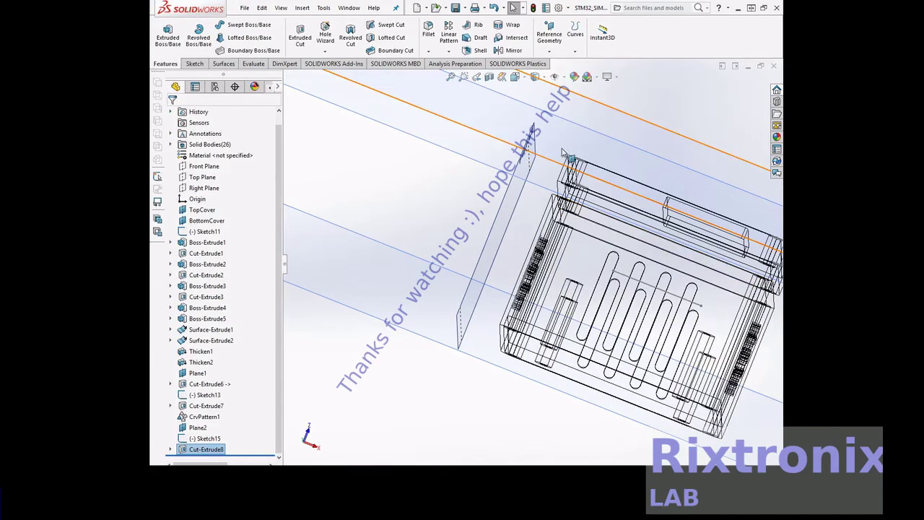
Step: Orbit to face the Rixtronix LAB lettering, zoom in on it, and switch to Shaded display
right_click(636, 98)
mouse_move(675, 113)
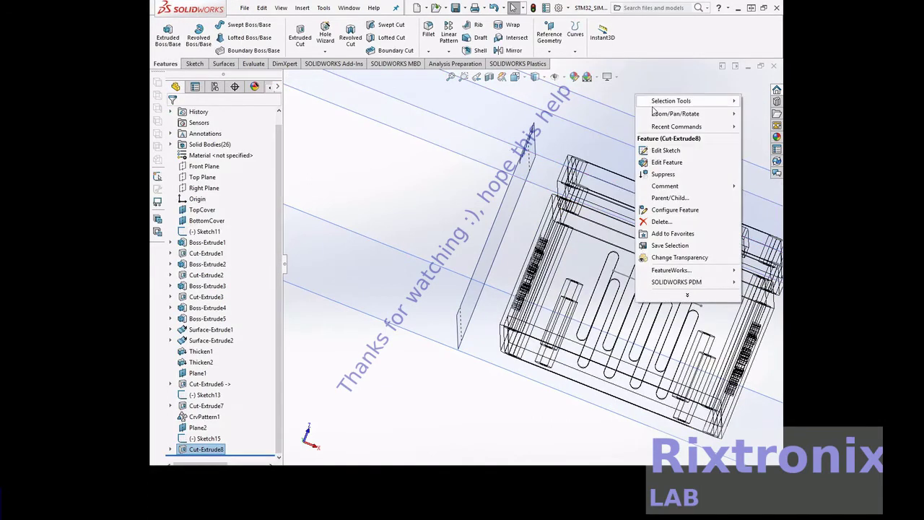
click(579, 161)
mouse_move(579, 161)
mouse_down()
mouse_move(665, 217)
mouse_move(483, 232)
mouse_move(507, 246)
mouse_move(482, 233)
mouse_up()
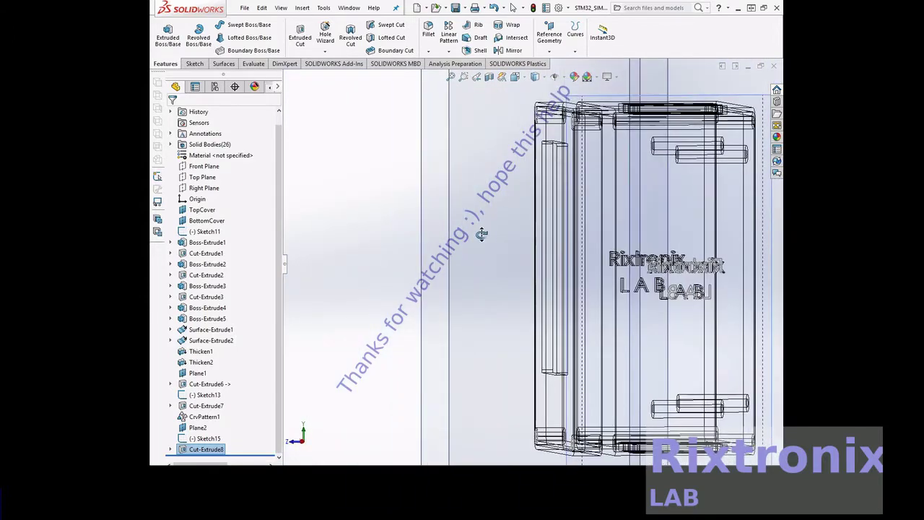
drag(655, 231, 657, 228)
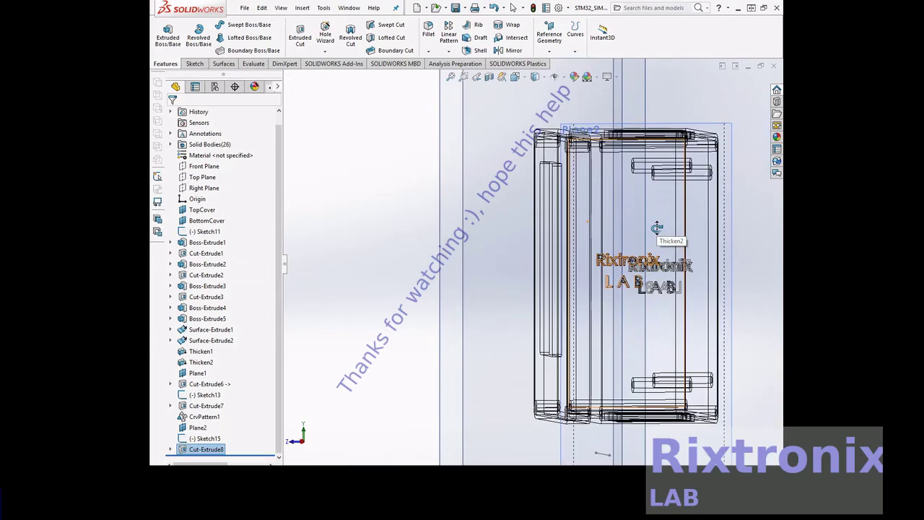
key(z)
click(464, 78)
drag(575, 233, 678, 323)
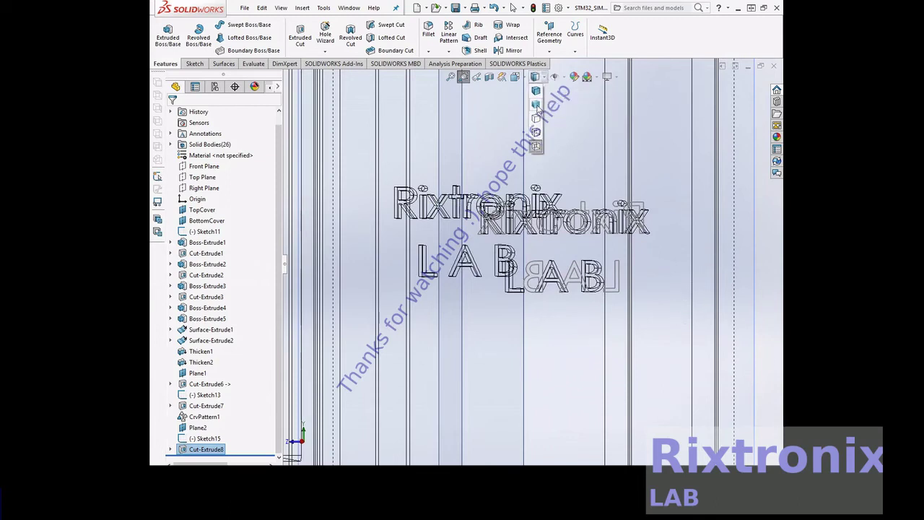
click(536, 104)
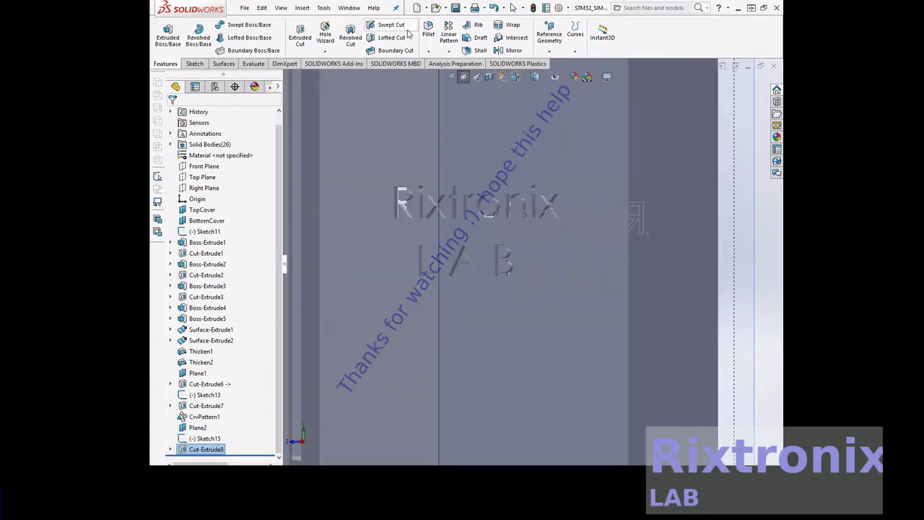
Step: Save the casing part
click(324, 8)
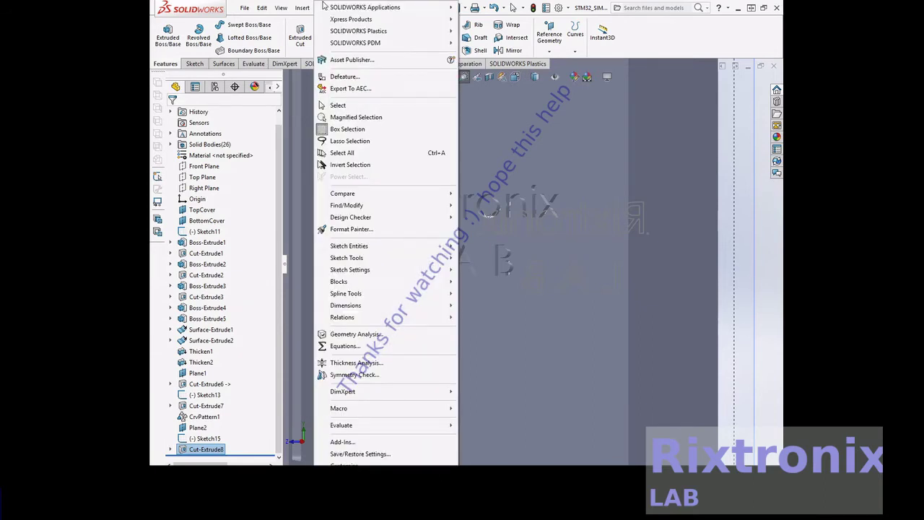
click(324, 8)
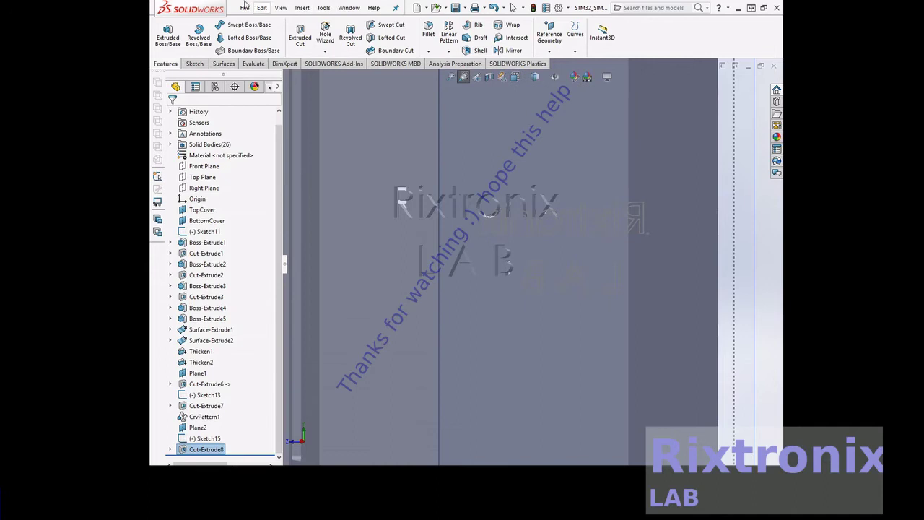
click(244, 7)
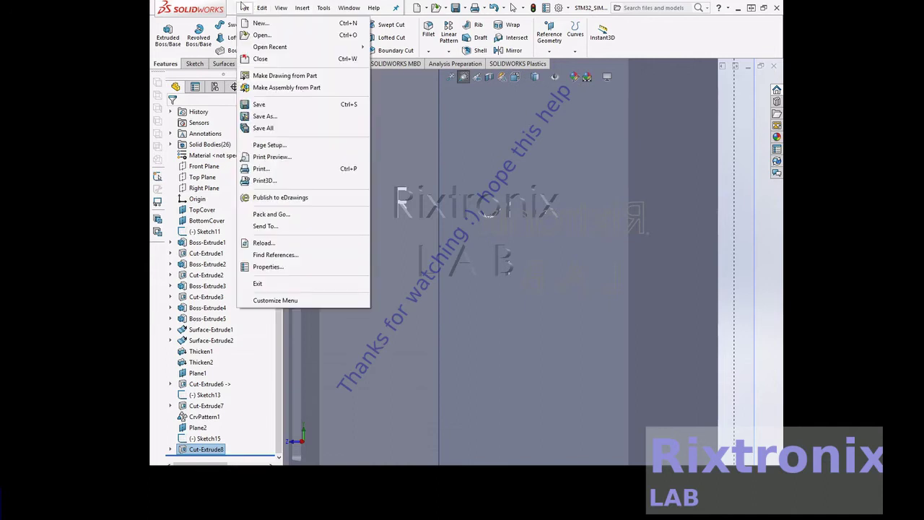
click(272, 103)
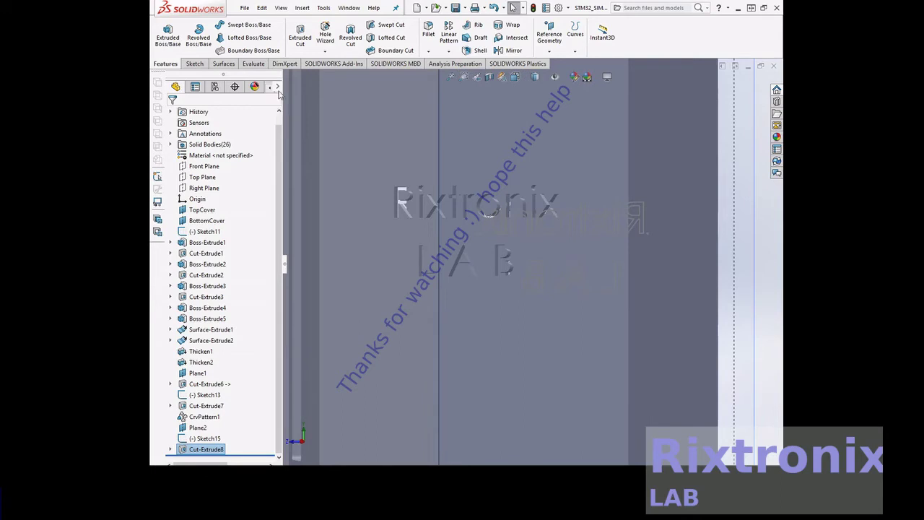
Step: Delete the five leftover letter bodies, including B's, with Delete/Keep Body
click(301, 8)
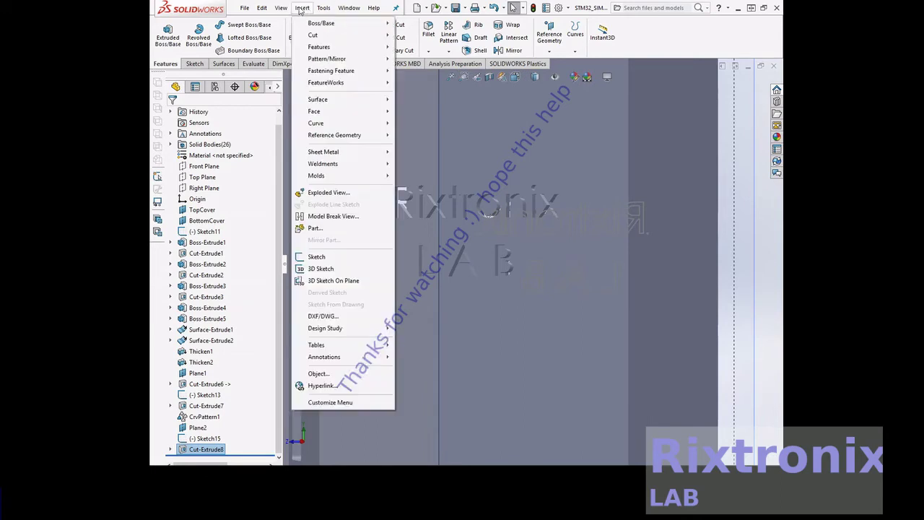
mouse_move(319, 47)
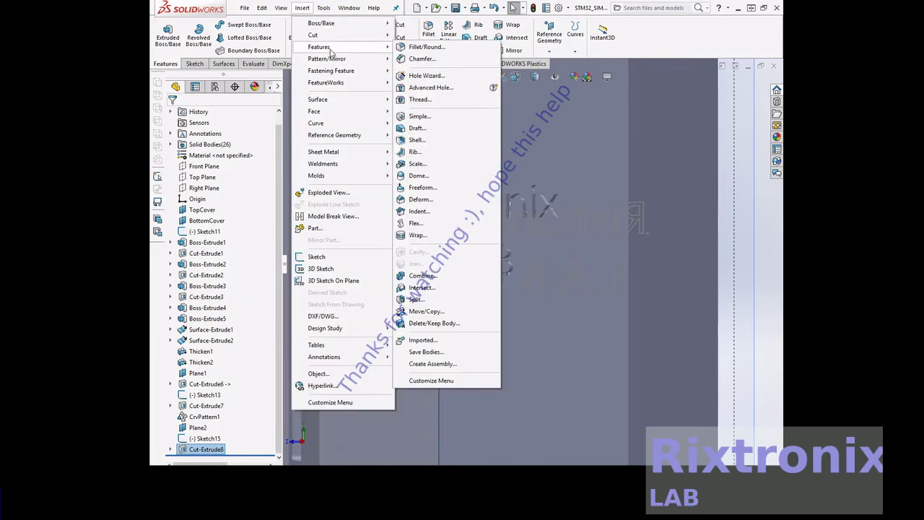
click(437, 323)
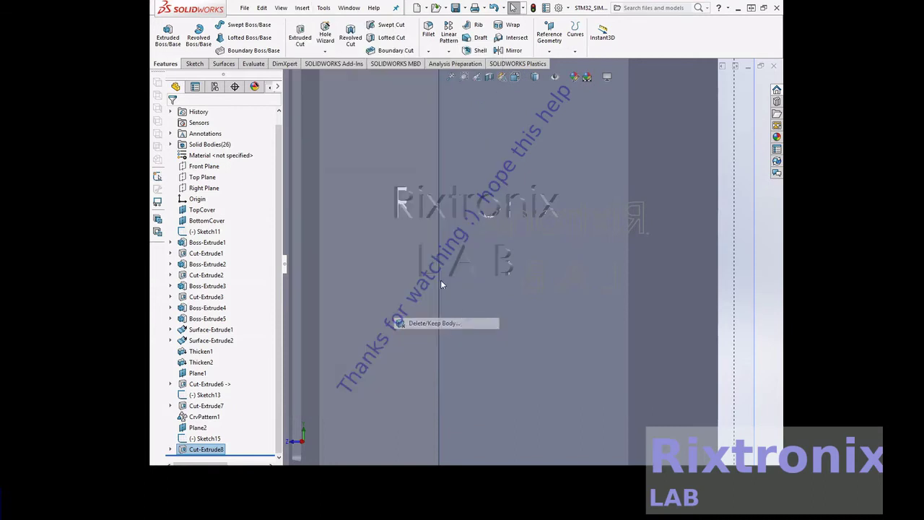
click(403, 196)
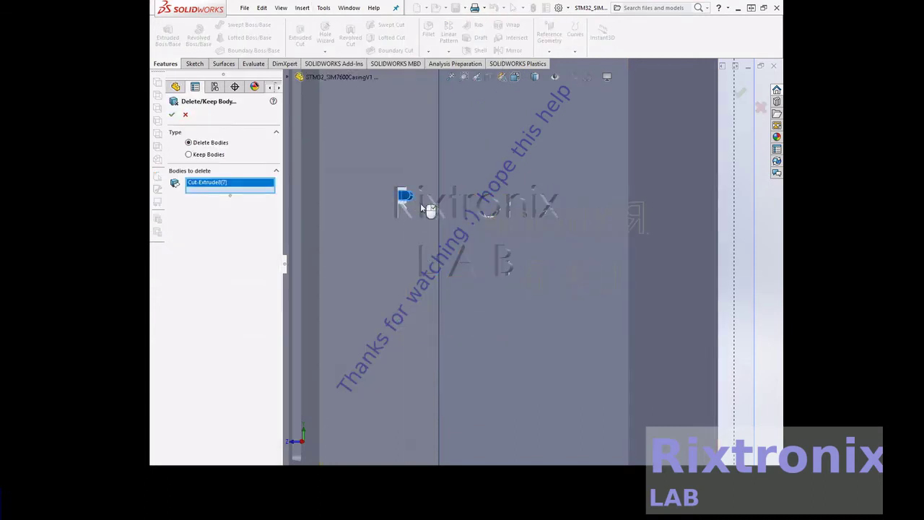
click(465, 263)
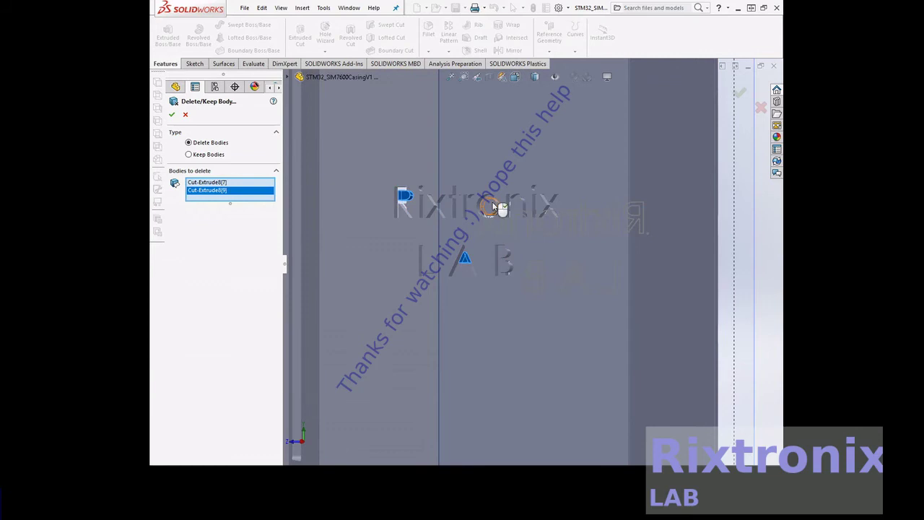
click(491, 207)
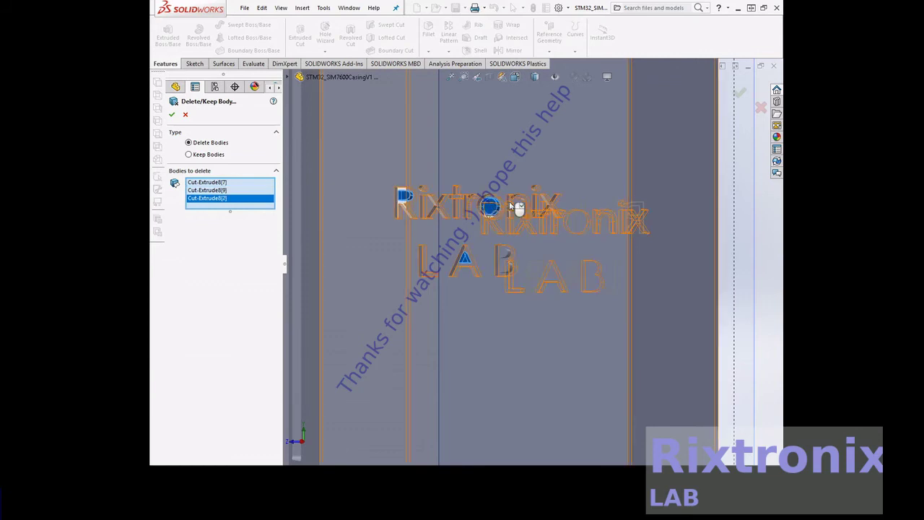
click(503, 254)
click(507, 267)
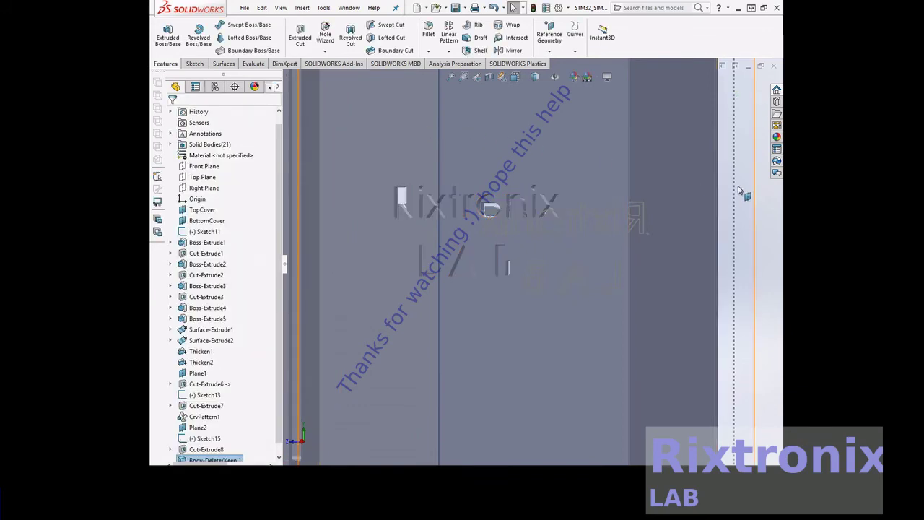
Step: Orbit to the casing's other side and zoom in on the mirrored Rixtronix LAB text
right_click(767, 195)
mouse_move(698, 211)
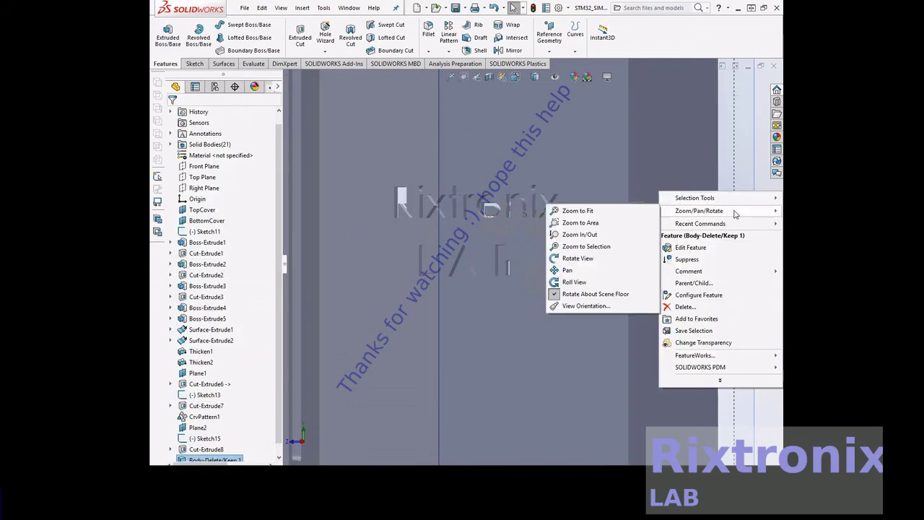
click(599, 258)
mouse_move(599, 258)
mouse_down()
mouse_move(613, 259)
mouse_move(442, 246)
mouse_up()
drag(761, 226, 751, 227)
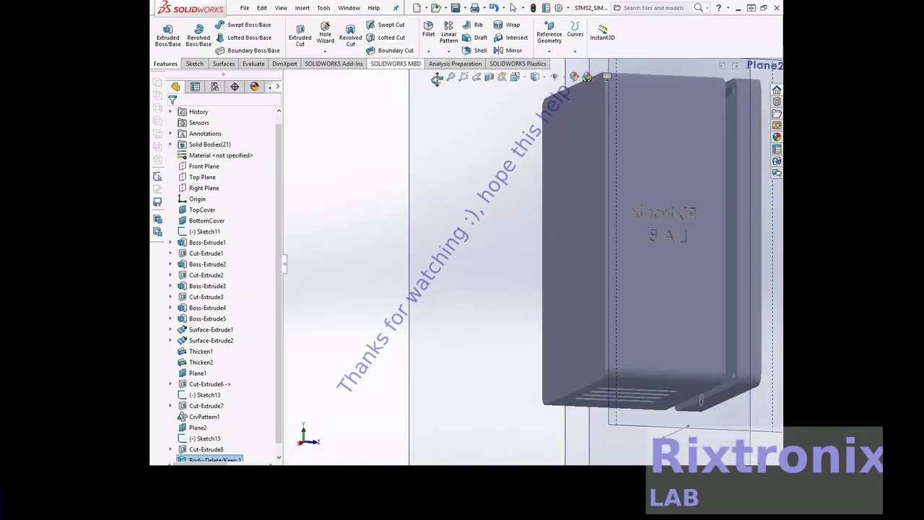
click(464, 77)
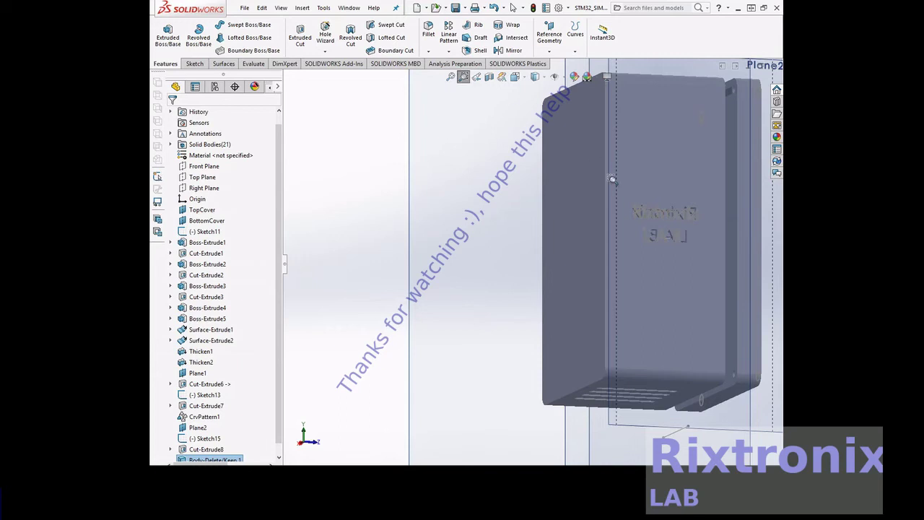
drag(726, 277, 726, 275)
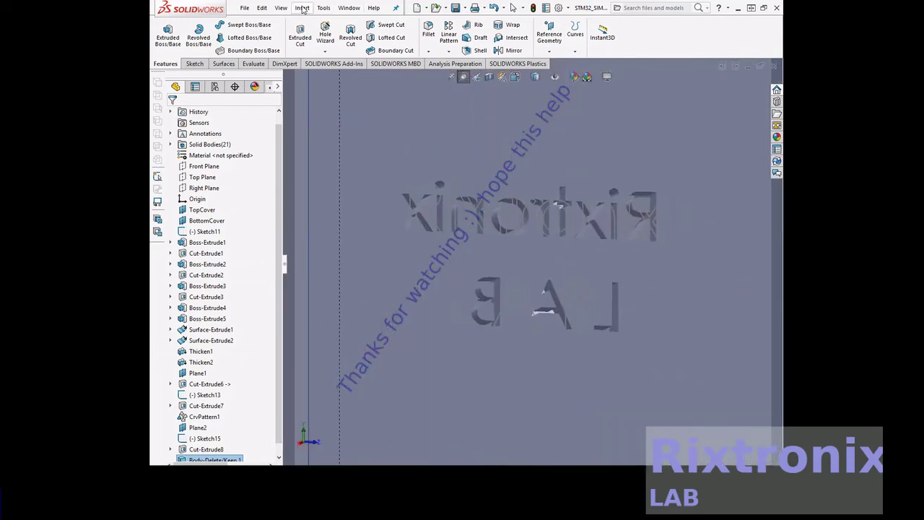
Step: Delete the five leftover letter bodies there with Delete/Keep Body, leaving 16 solid bodies
click(301, 9)
mouse_move(319, 47)
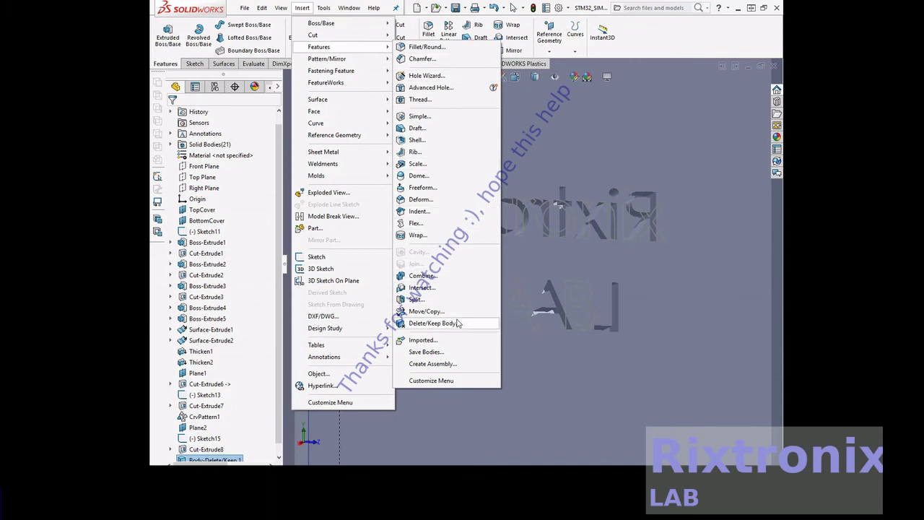
click(457, 323)
click(509, 215)
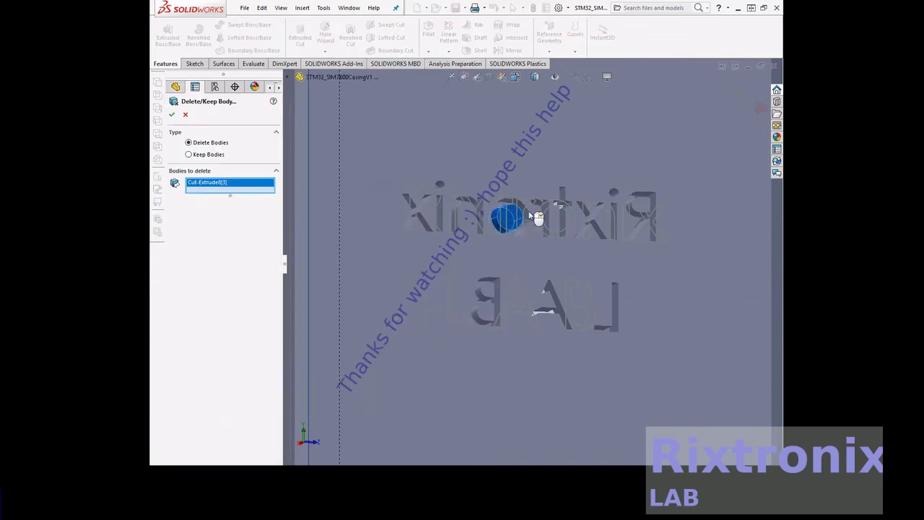
click(648, 210)
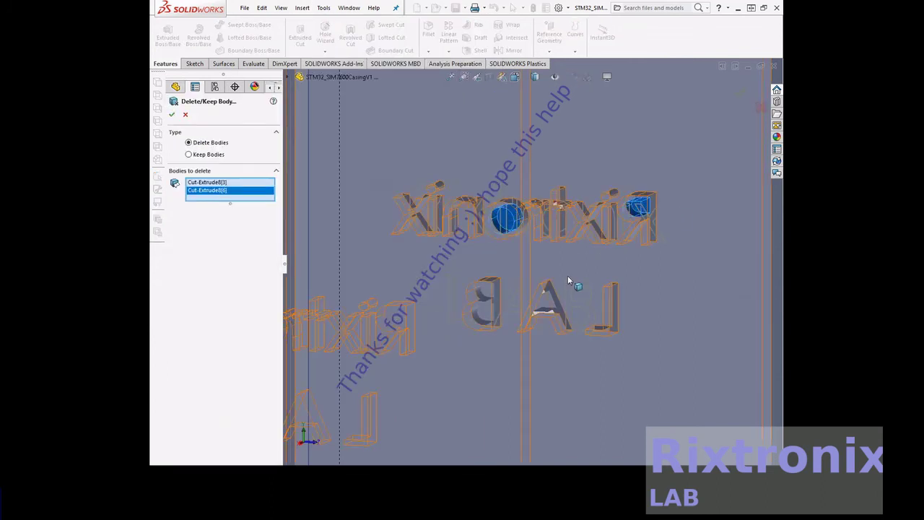
click(534, 305)
click(485, 291)
click(487, 312)
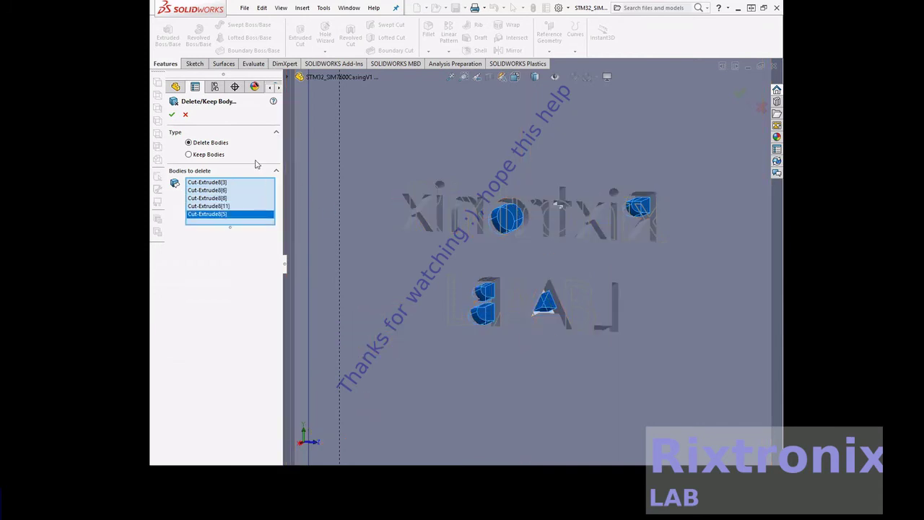
key(Return)
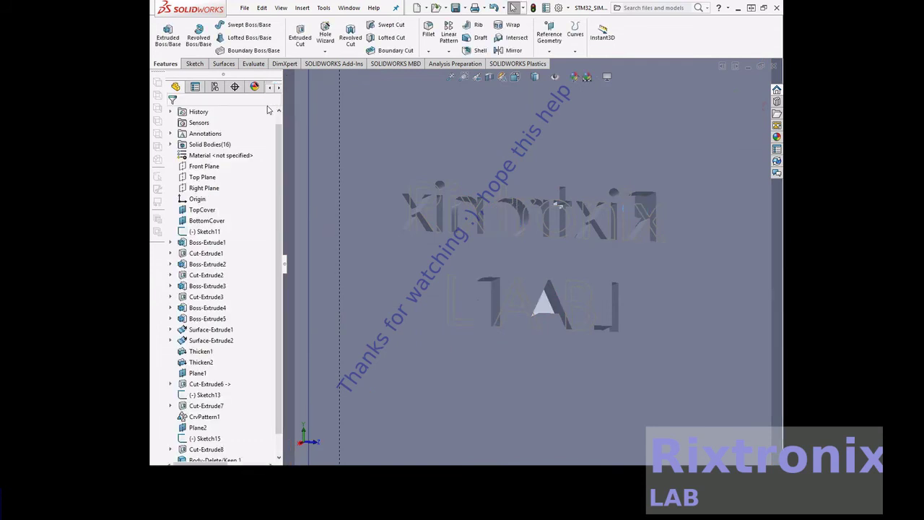
Step: Save the casing part
key(ctrl+2)
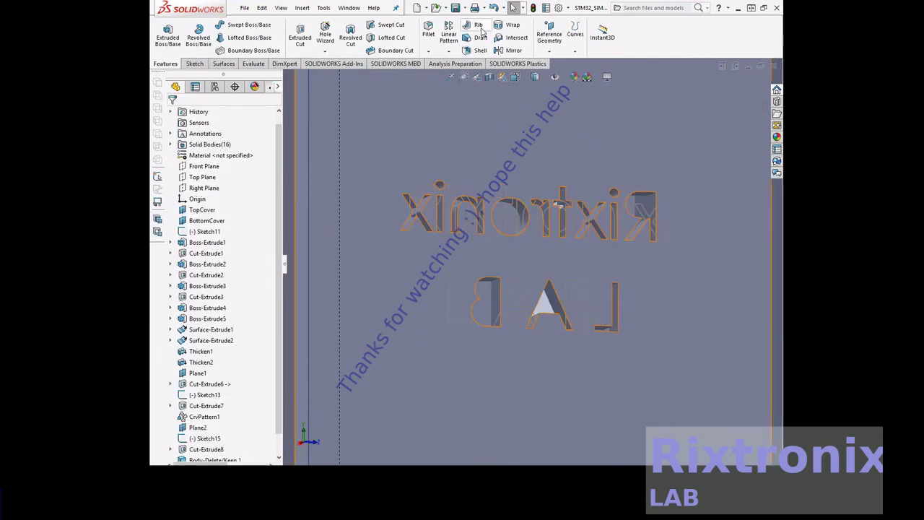
click(245, 8)
click(277, 104)
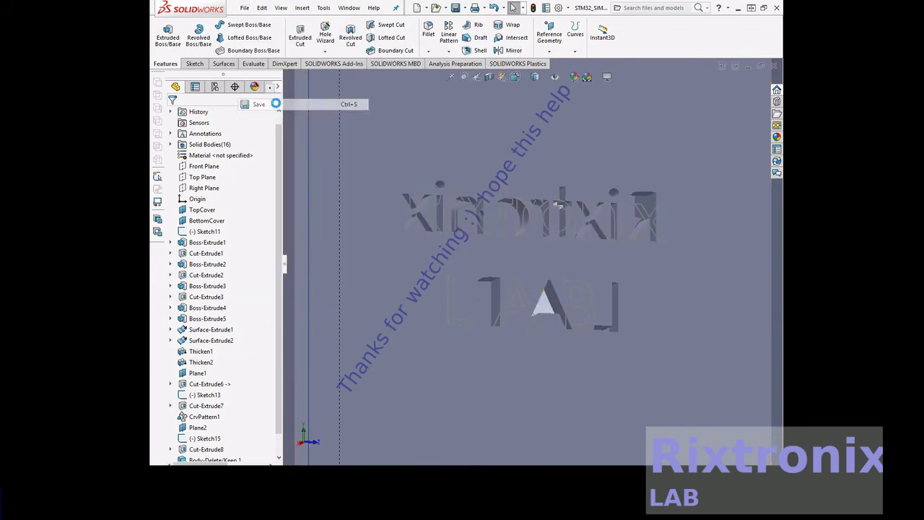
Step: Close all open documents, choosing Save all for the modified ones
click(245, 9)
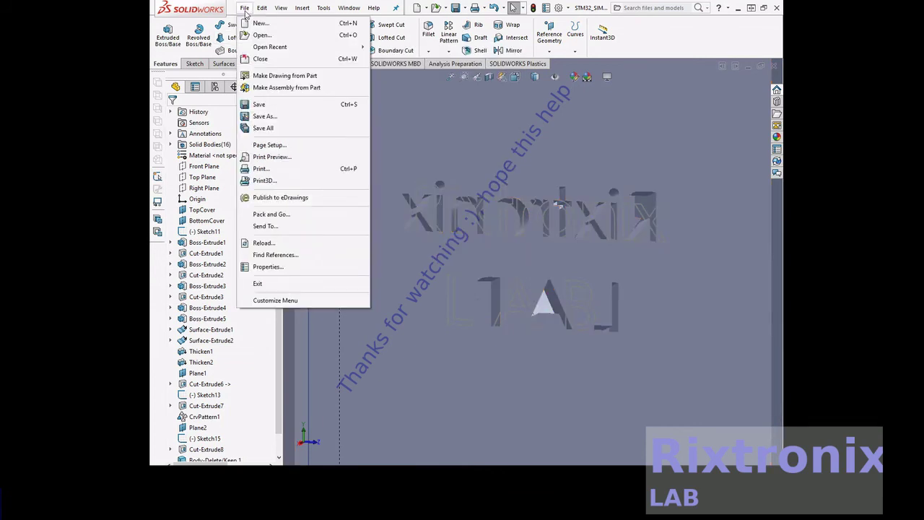
click(247, 8)
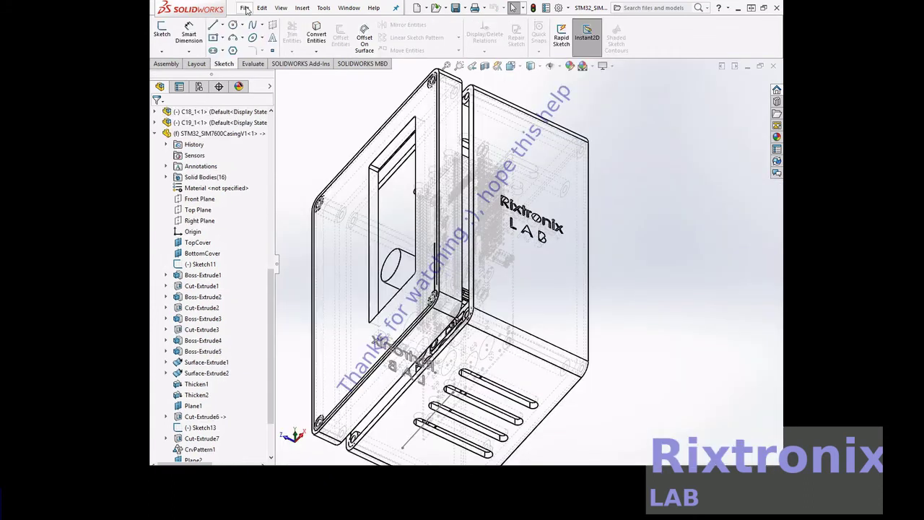
click(246, 8)
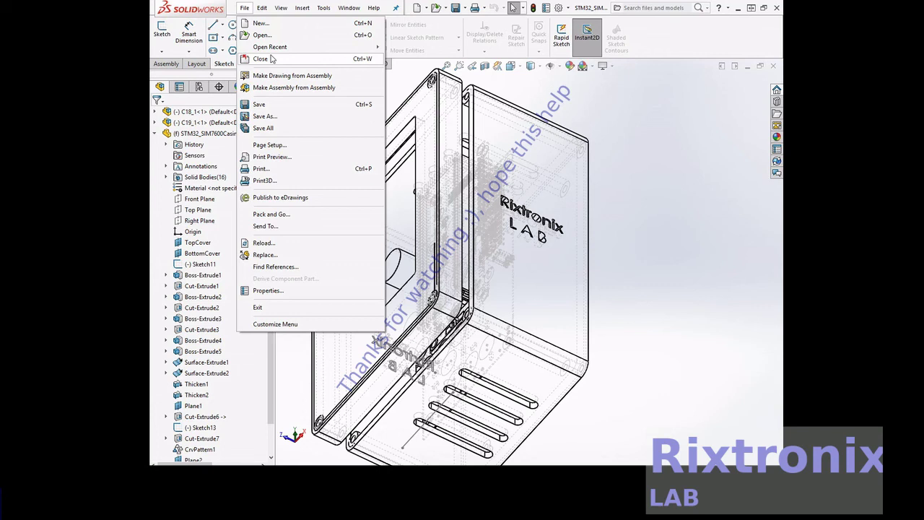
click(272, 58)
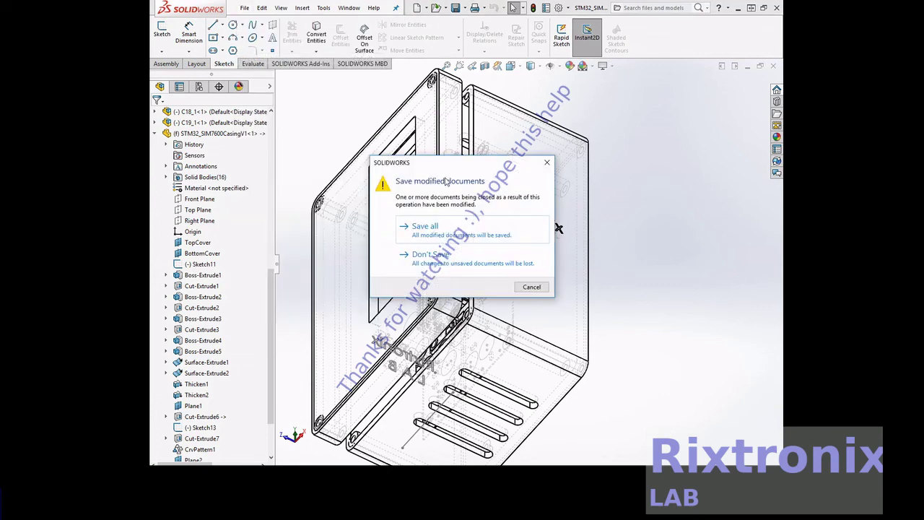
click(463, 228)
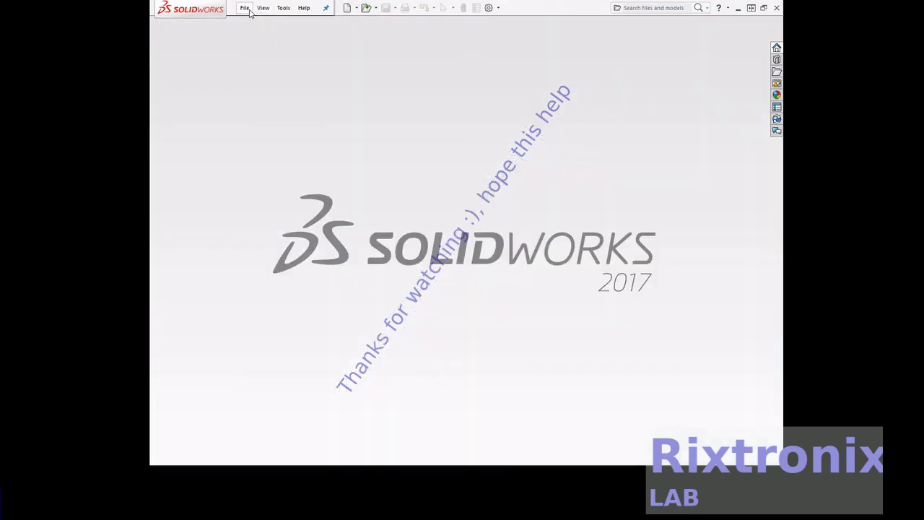
Step: Reopen STM32_SIM7600CasingV1 from recent files, then rotate and zoom onto the Rixtronix LAB lettering on both sides
click(245, 8)
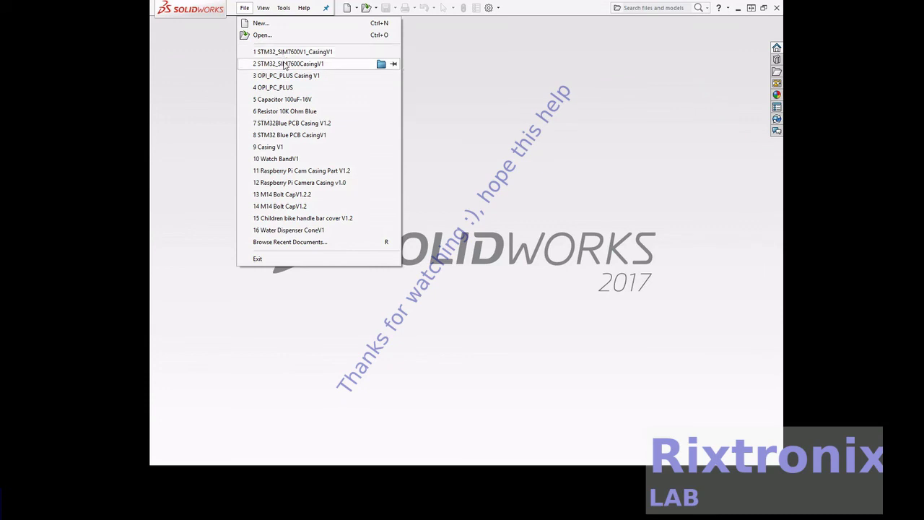
click(285, 65)
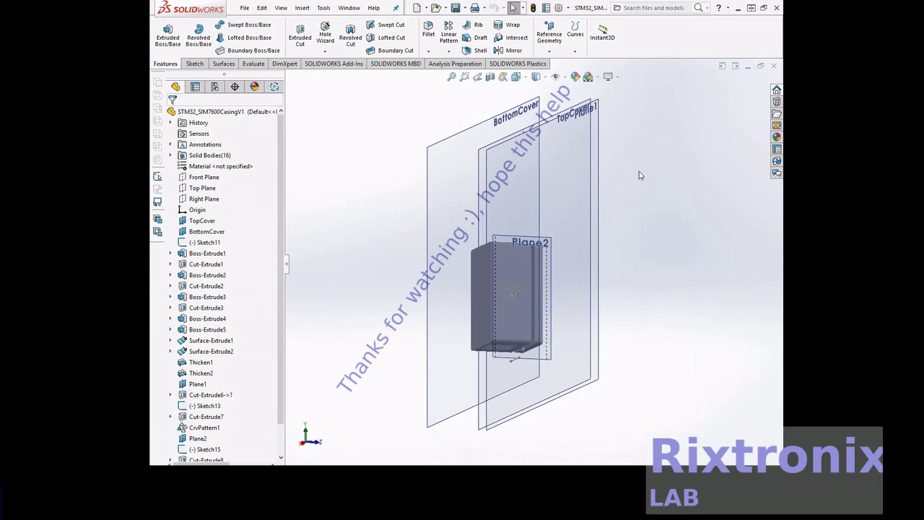
right_click(641, 174)
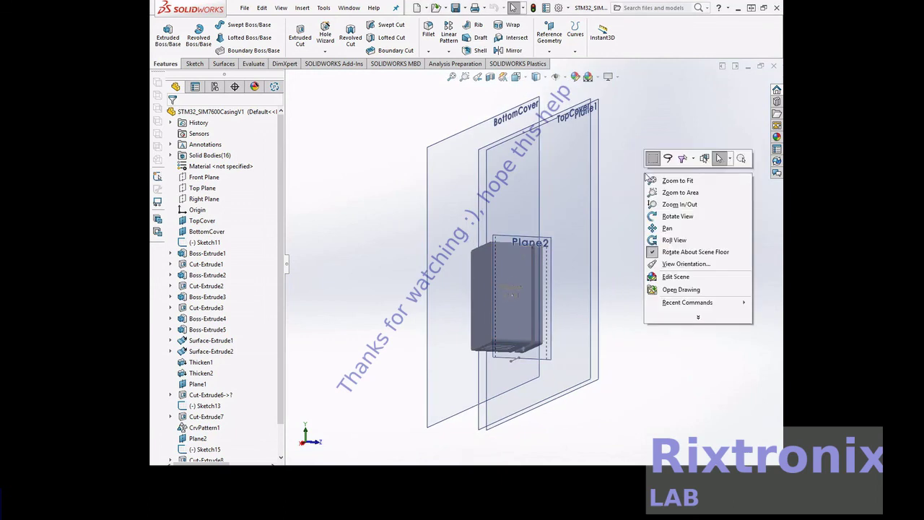
click(679, 215)
drag(691, 205, 539, 216)
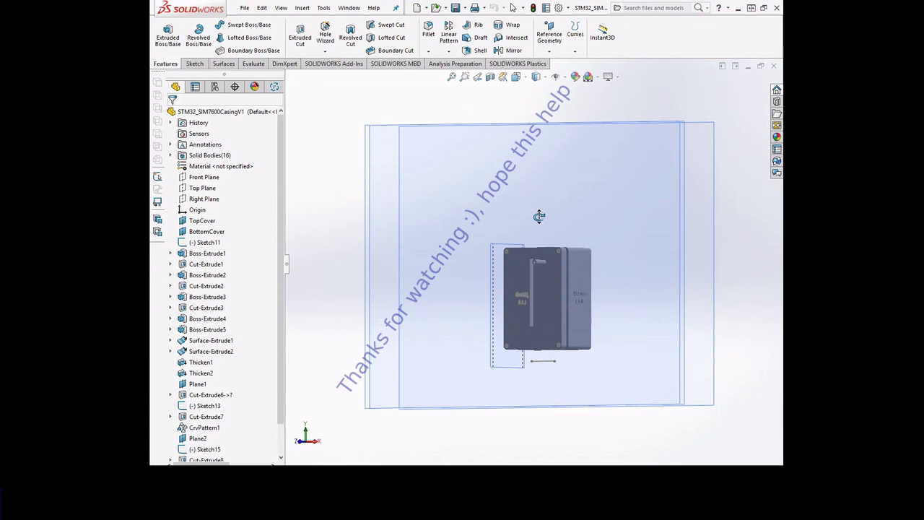
click(464, 76)
drag(483, 224, 607, 378)
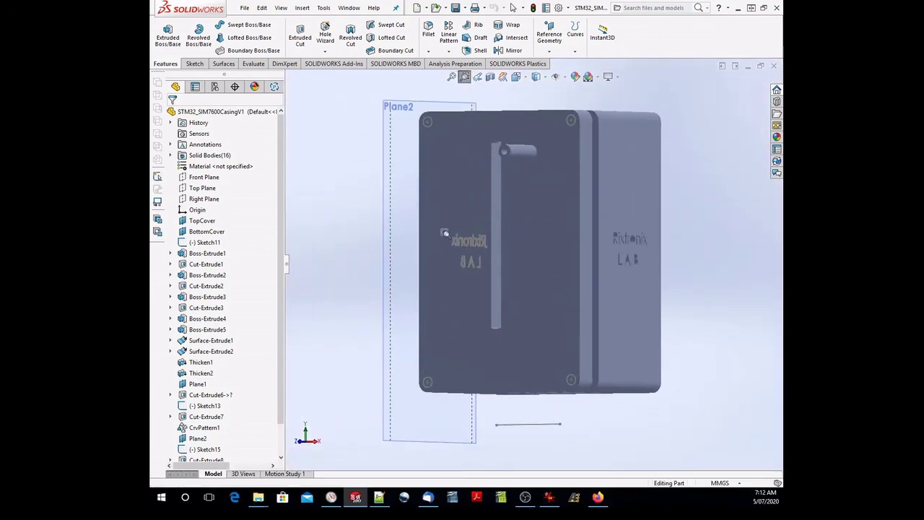